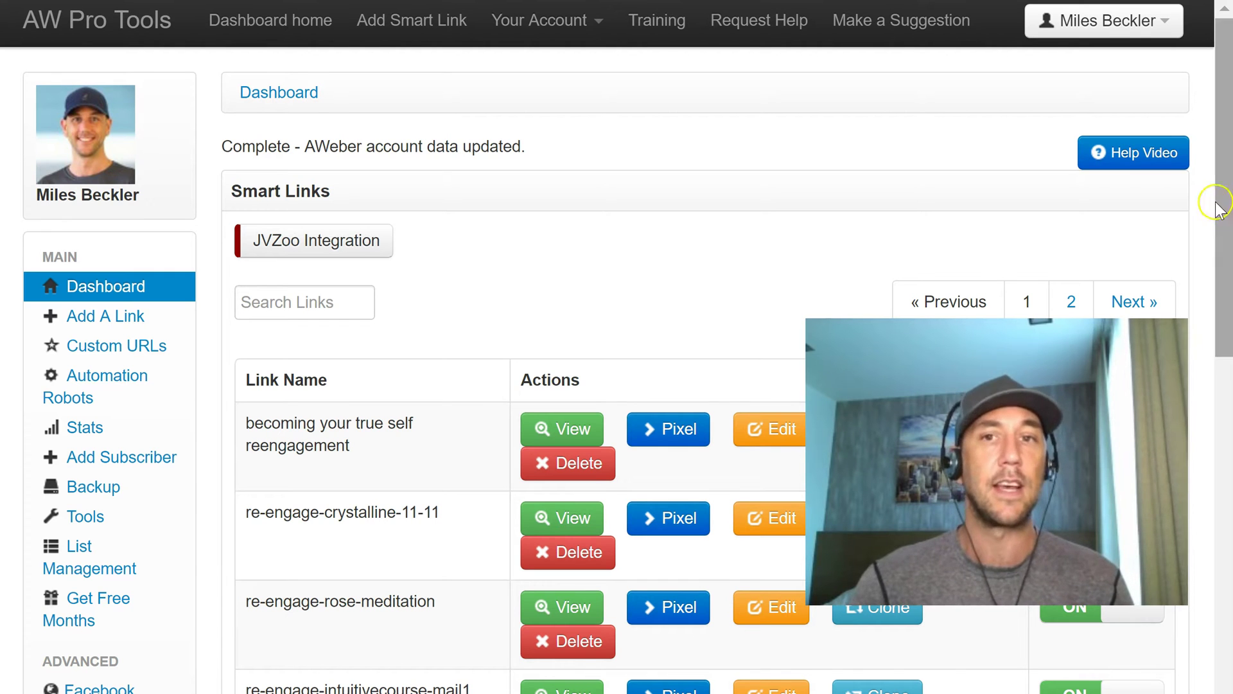
- Open the list management cleanup page and look through the existing cleanup instructions
click(1220, 109)
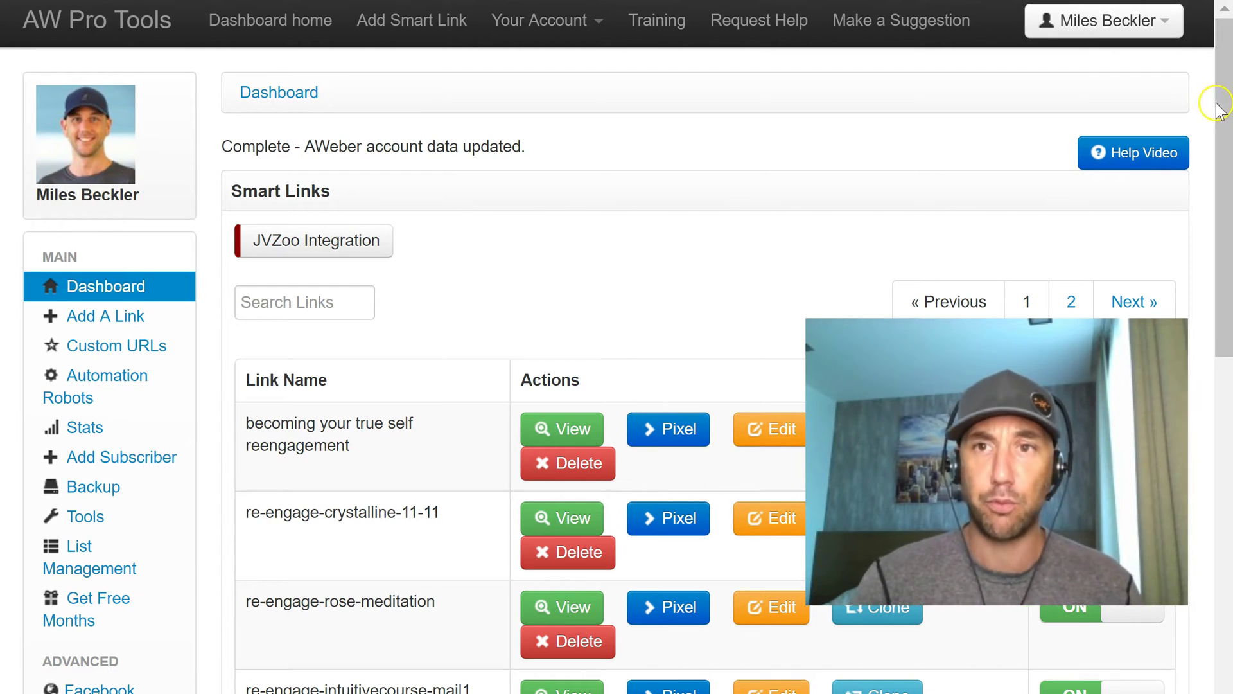
scroll(1223, 110, down, 1)
scroll(1228, 111, down, 1)
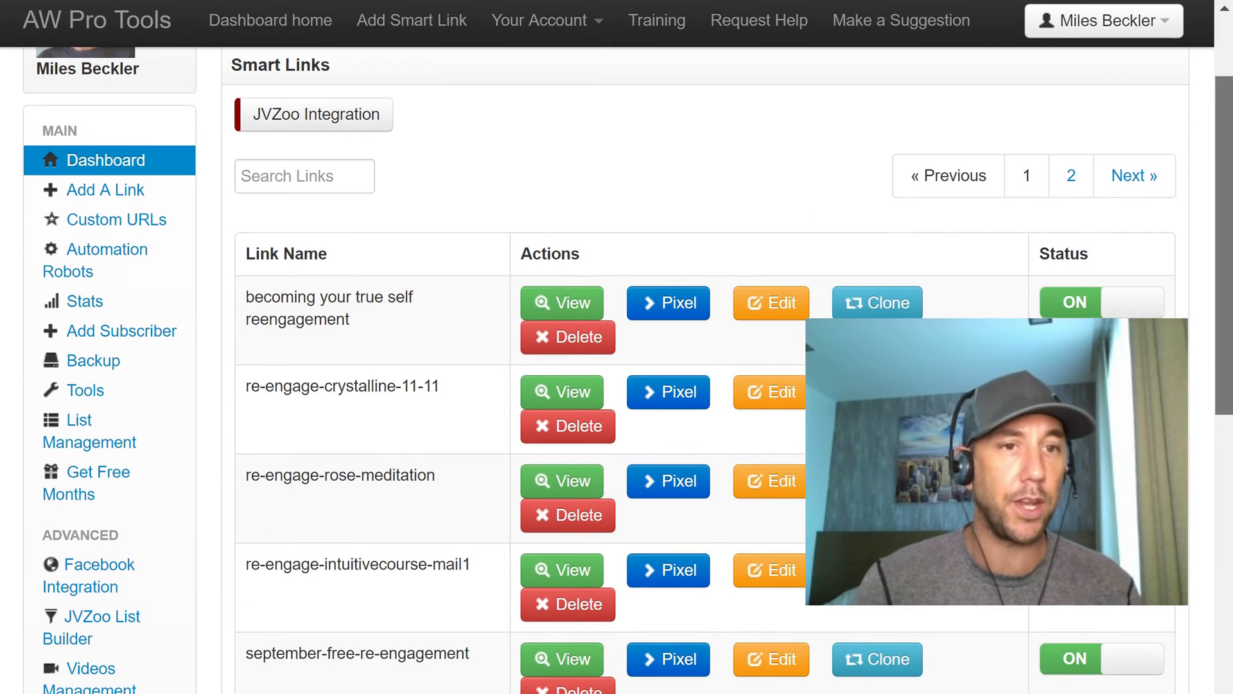
scroll(1228, 110, up, 1)
drag(1223, 157, 1224, 237)
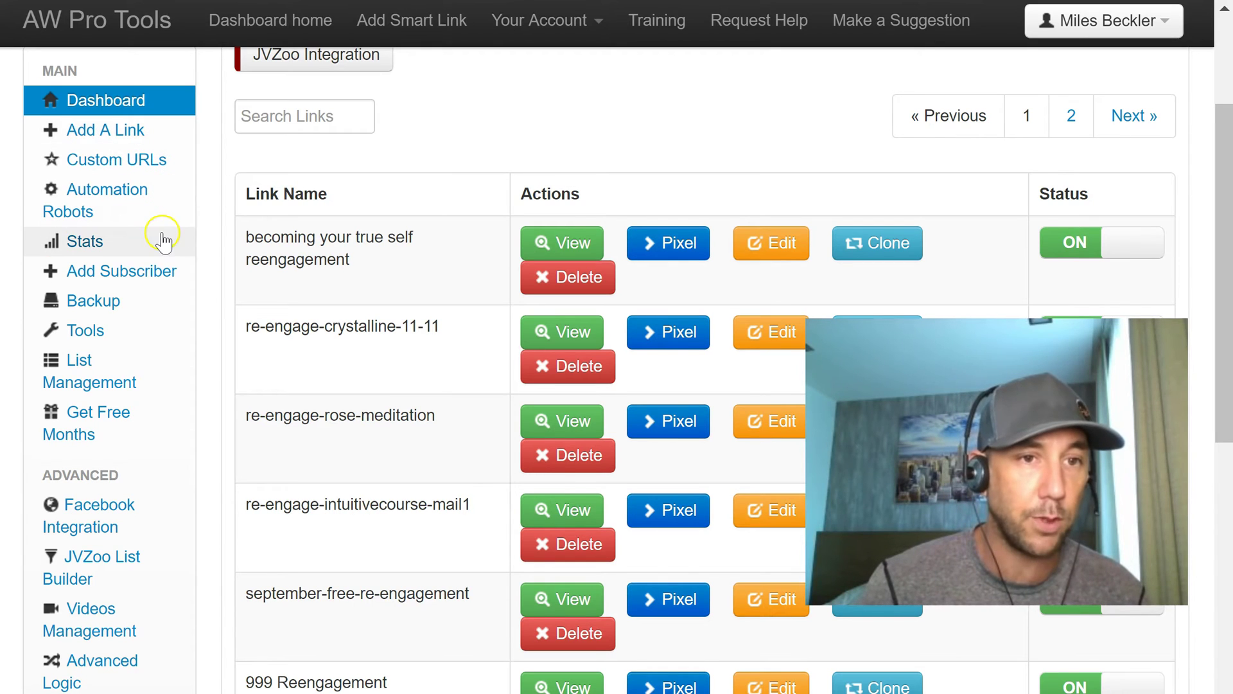
click(99, 373)
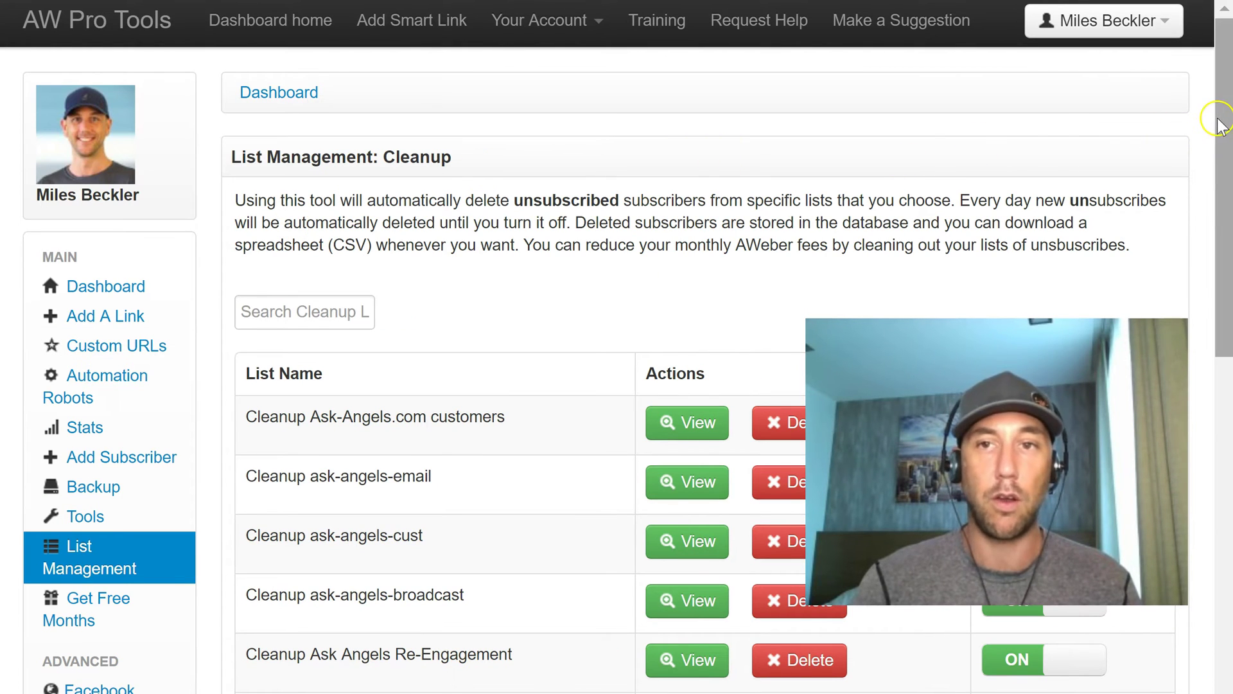
drag(1221, 125, 1214, 252)
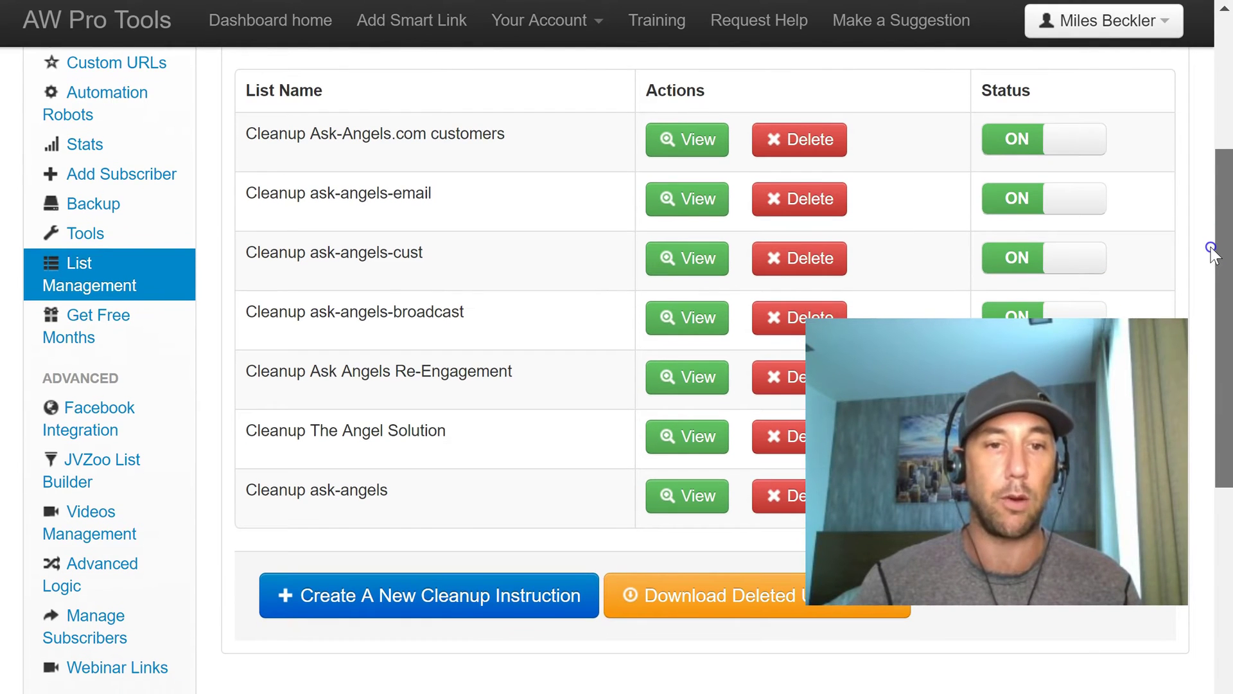
- View the list choices for a new cleanup instruction, and return to the cleanup overview without creating one
click(498, 591)
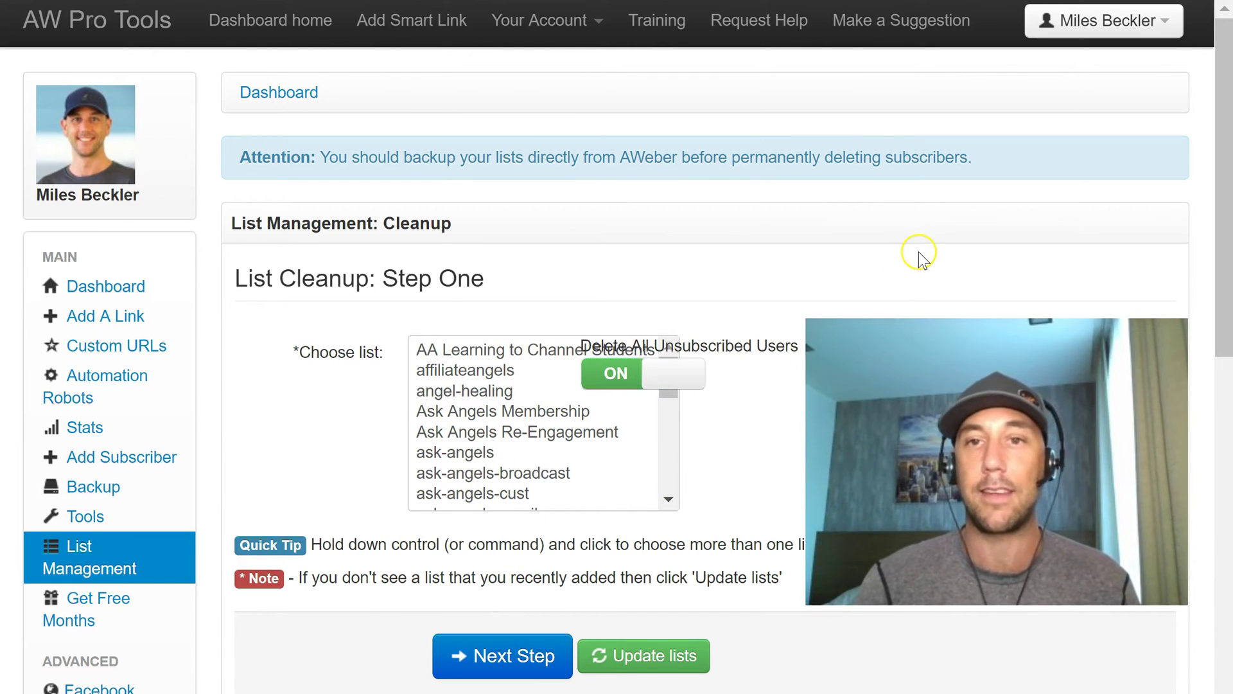
drag(1223, 154, 1221, 228)
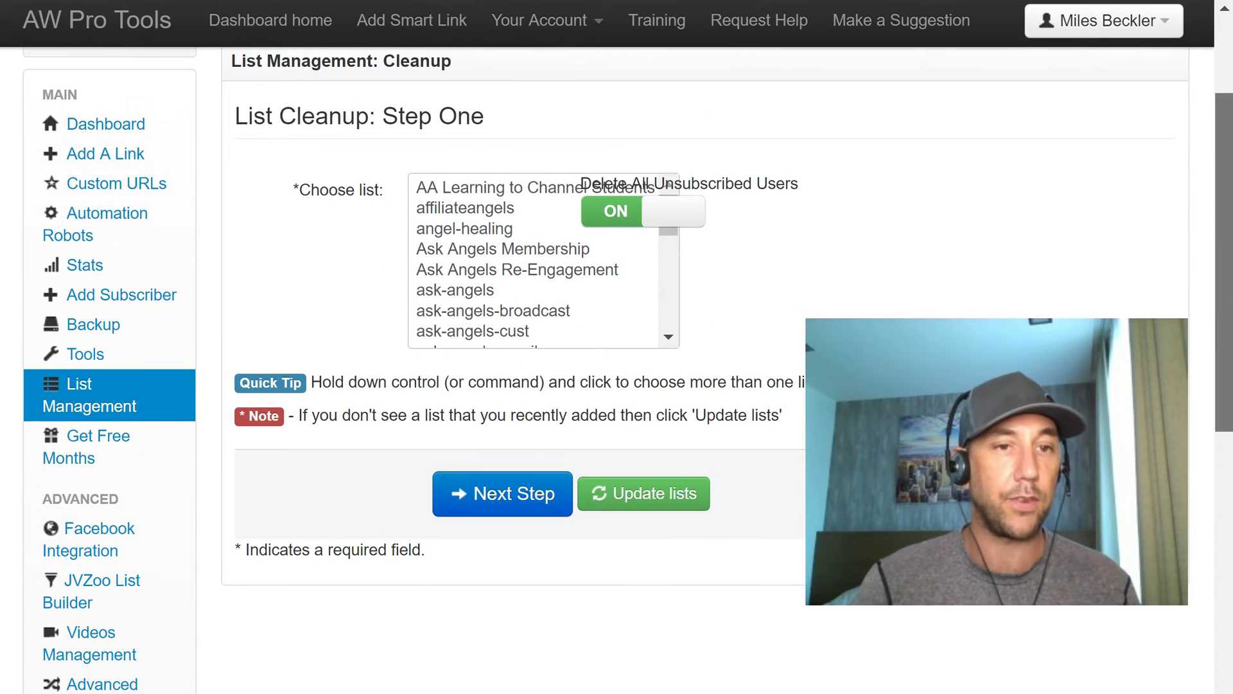
click(109, 391)
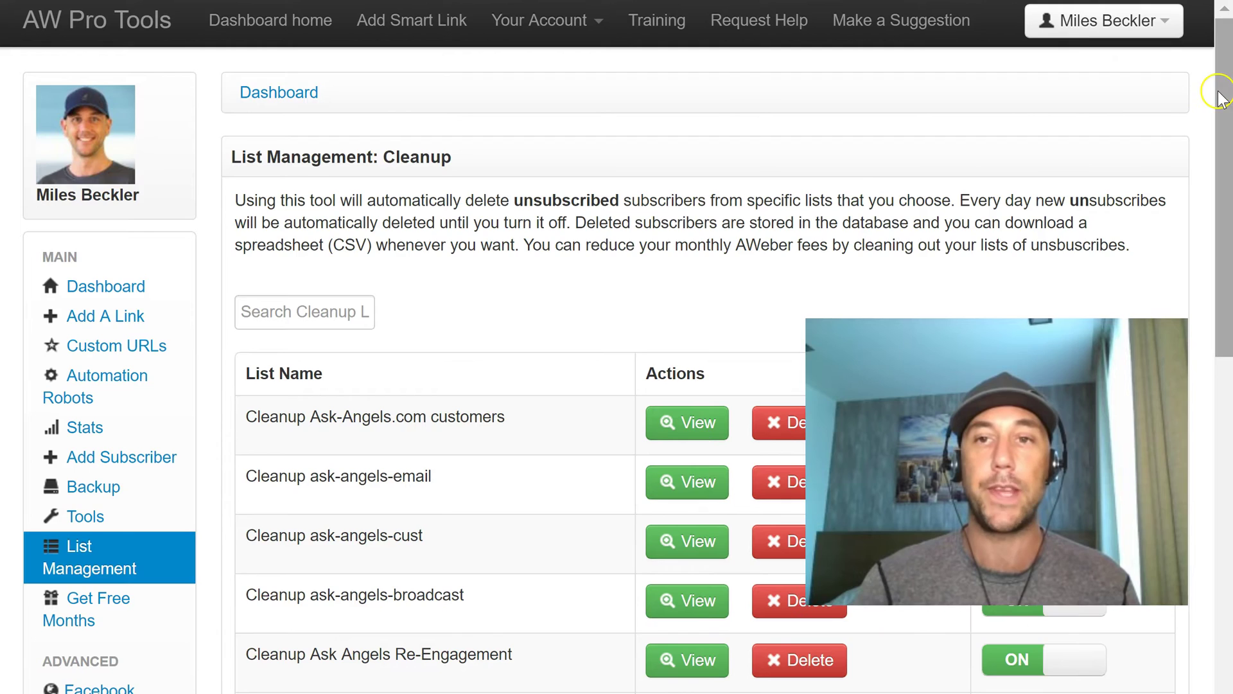
- Examine the active cleanup instructions and the option for downloading deleted unsubscribed users
drag(1220, 96, 1189, 268)
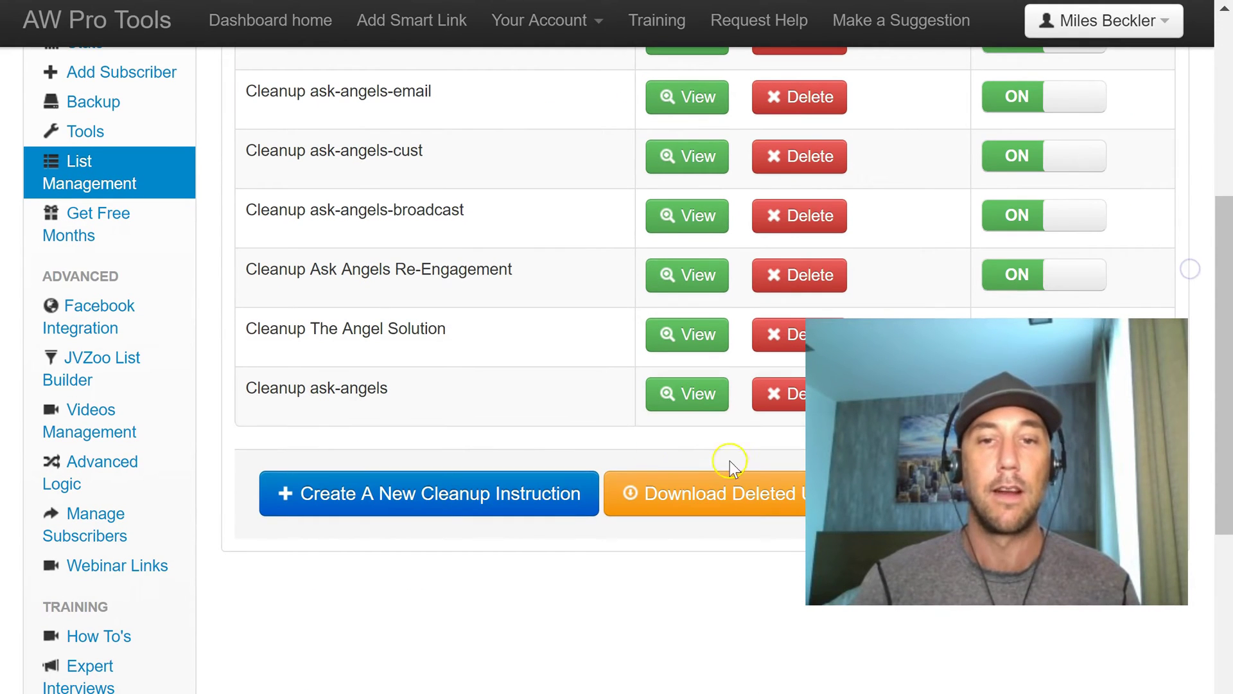
click(761, 505)
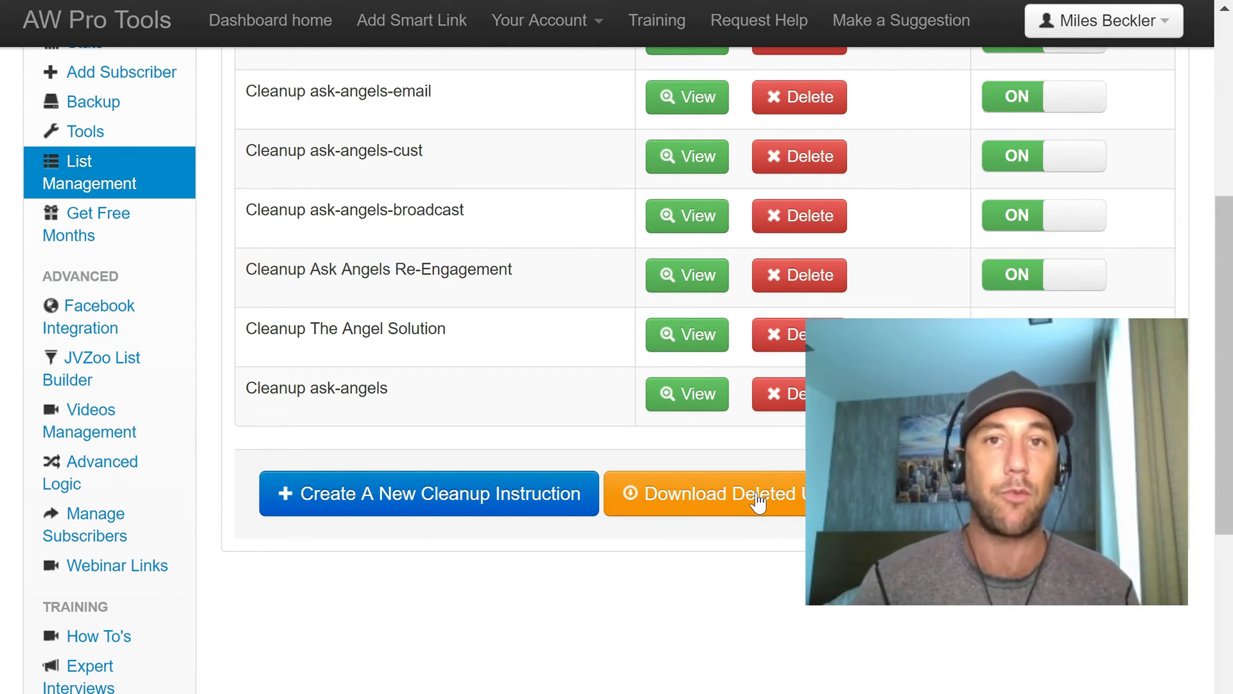
click(769, 483)
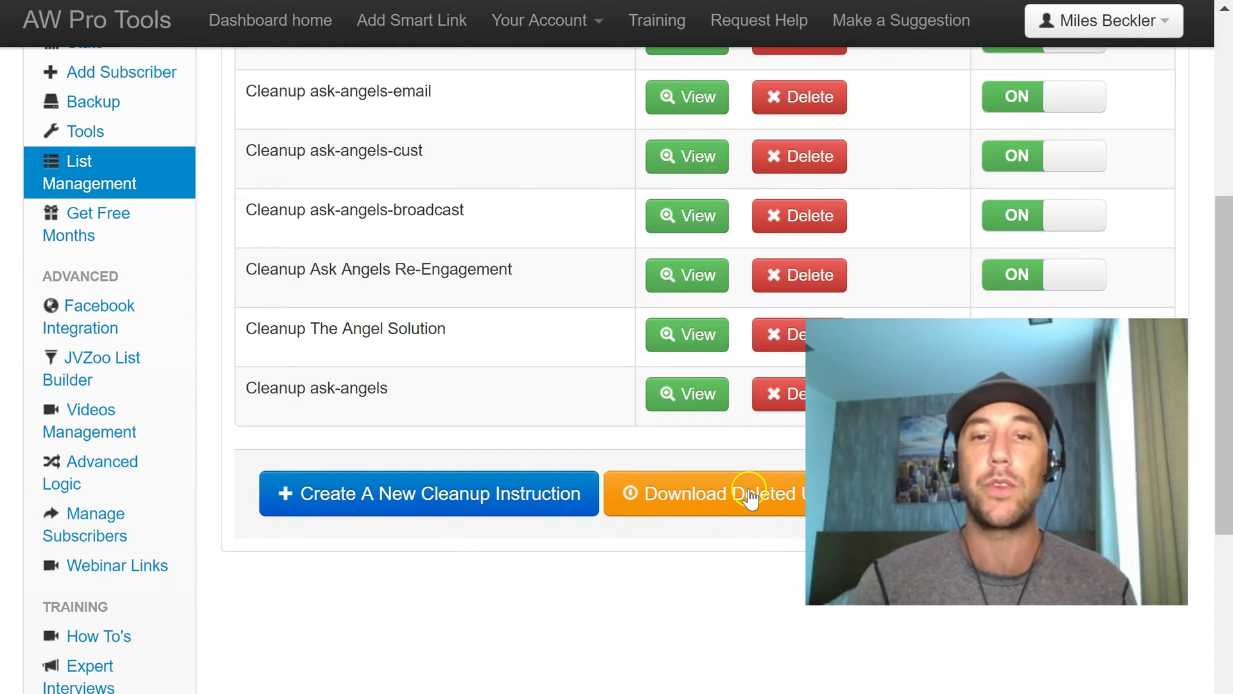
drag(1219, 427, 1225, 335)
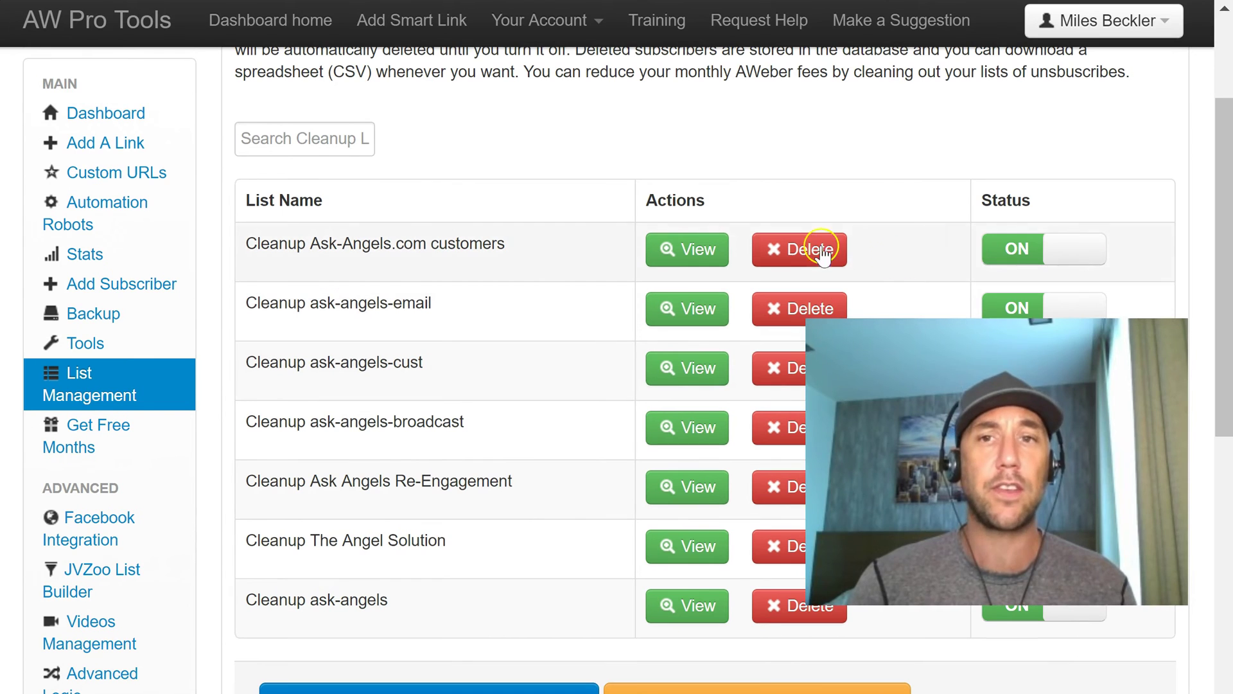
- Open the form for creating a new smart link
drag(1220, 143, 1227, 50)
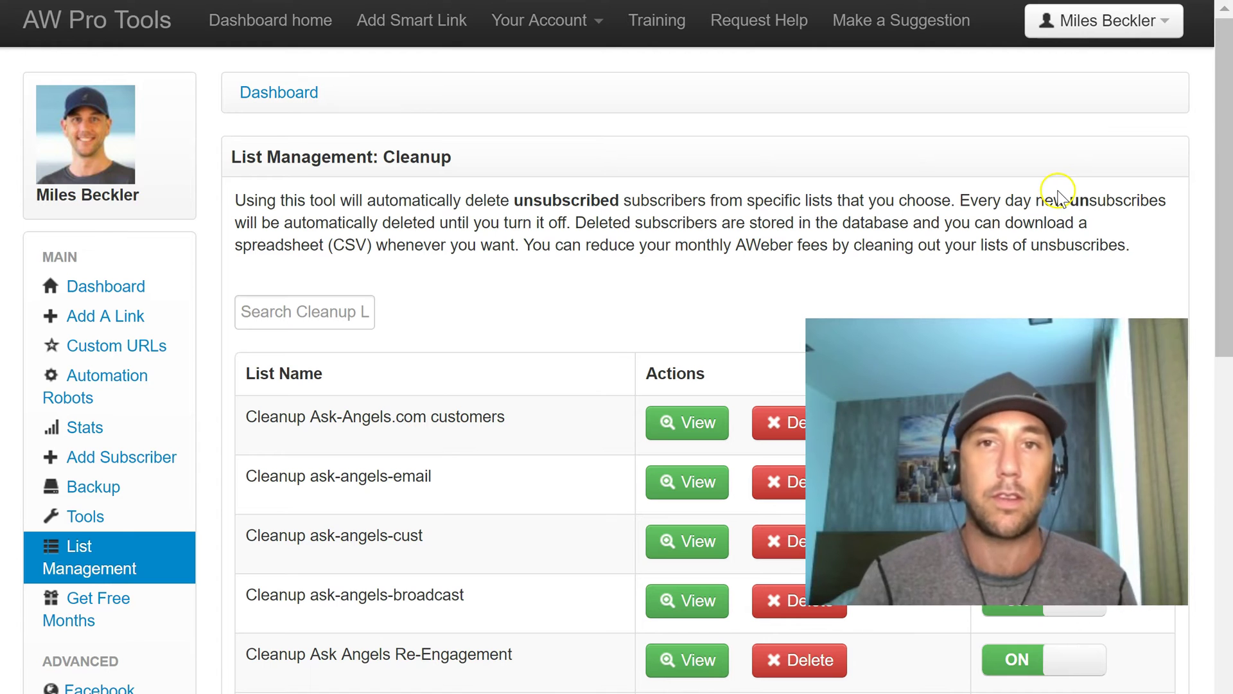
drag(1217, 136, 1222, 220)
click(116, 147)
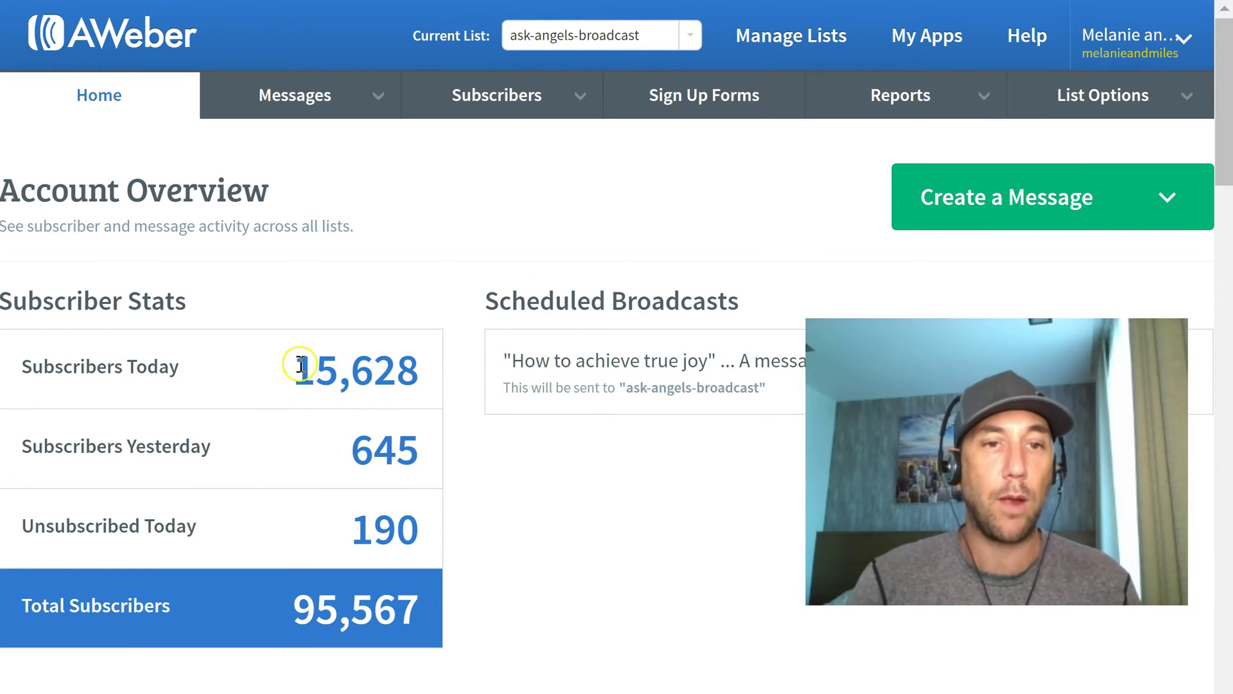
- Switch to AWeber and examine the Subscribers Today figure in the account overview
drag(19, 366, 258, 370)
click(187, 372)
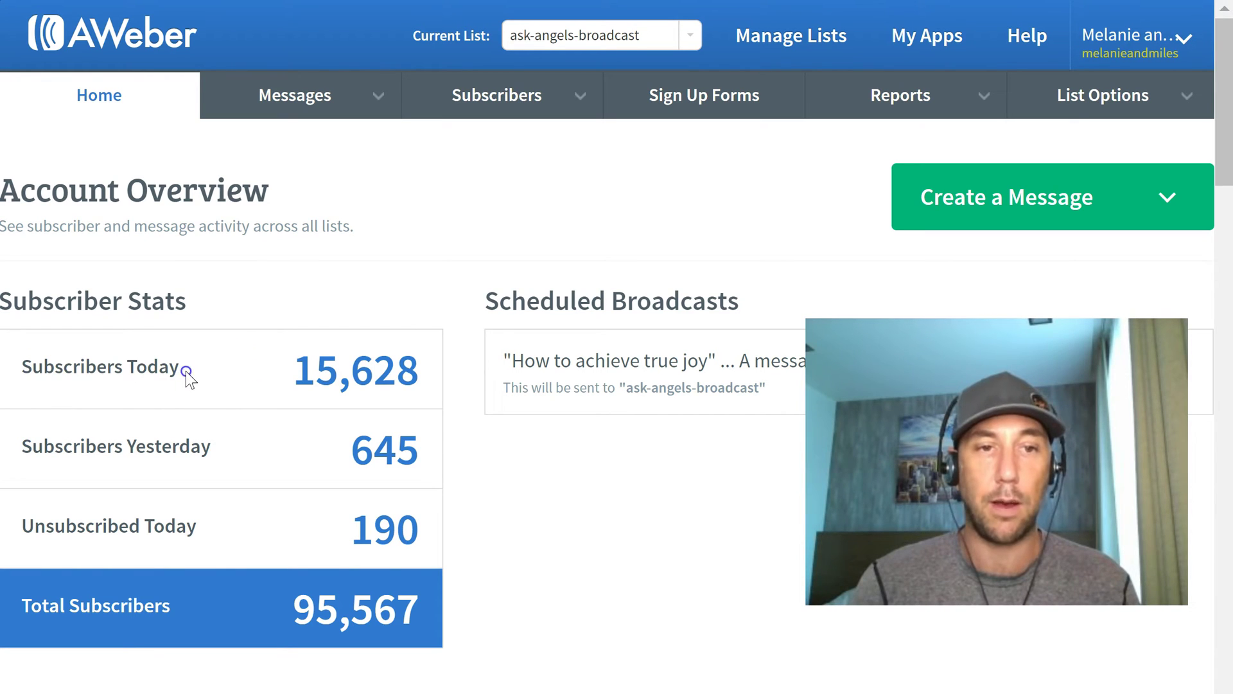
click(251, 347)
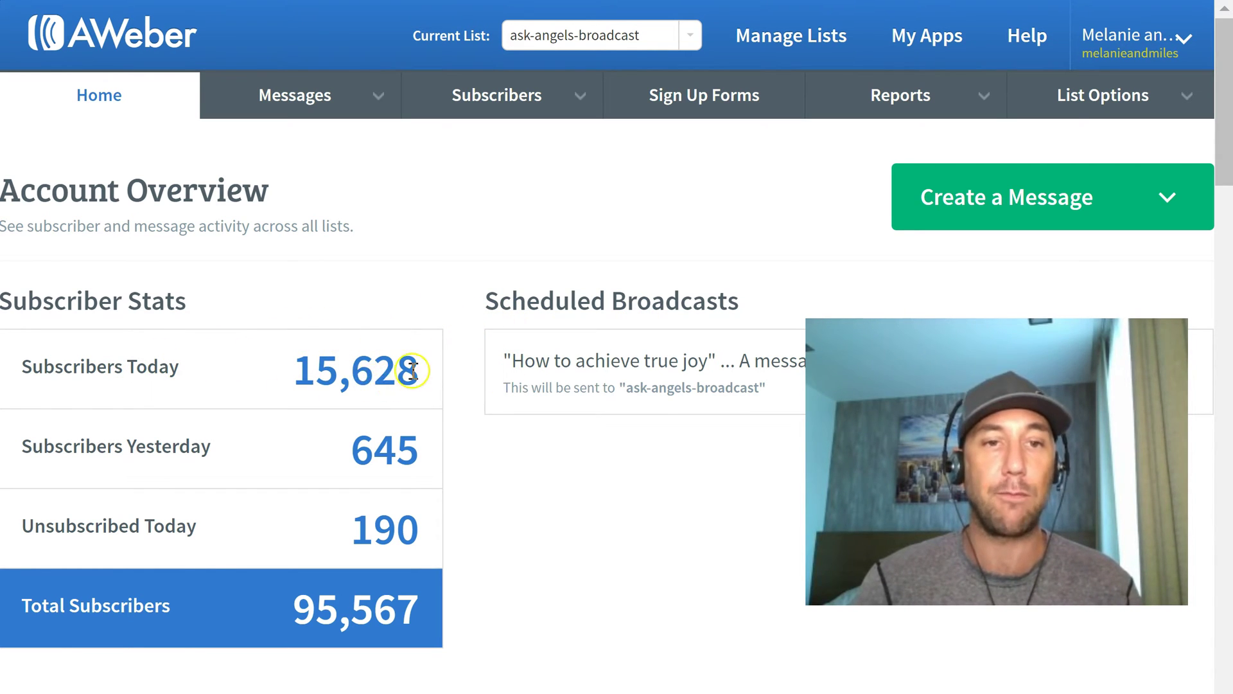
- Examine the list stats, comparing today's additions to Ask Angels Re-Engagement with the ask-angels-broadcast list
drag(1219, 144, 1199, 395)
scroll(1199, 395, down, 2)
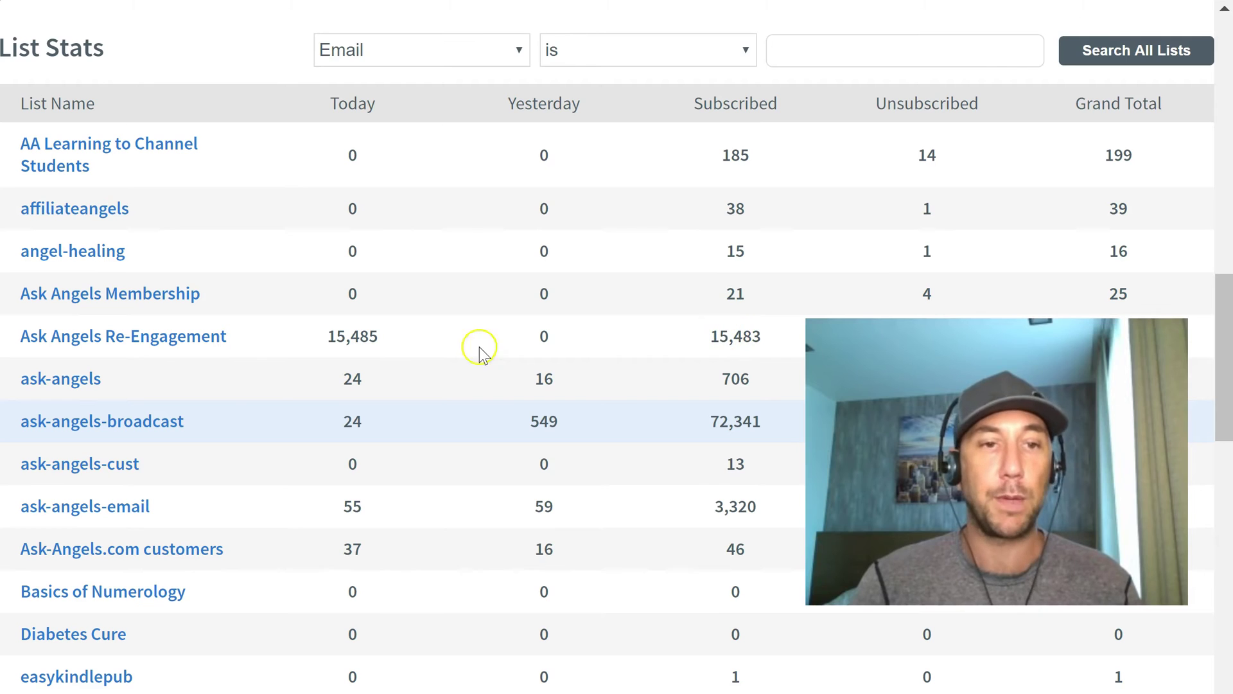
drag(187, 427, 40, 425)
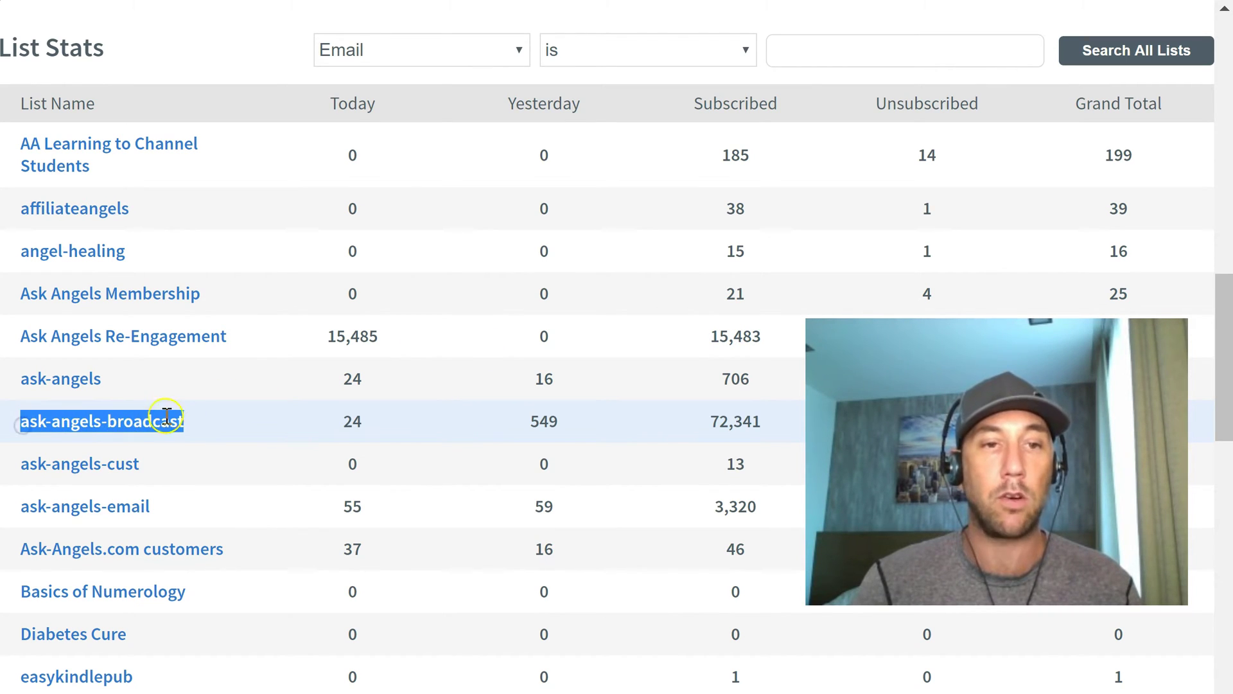
click(234, 424)
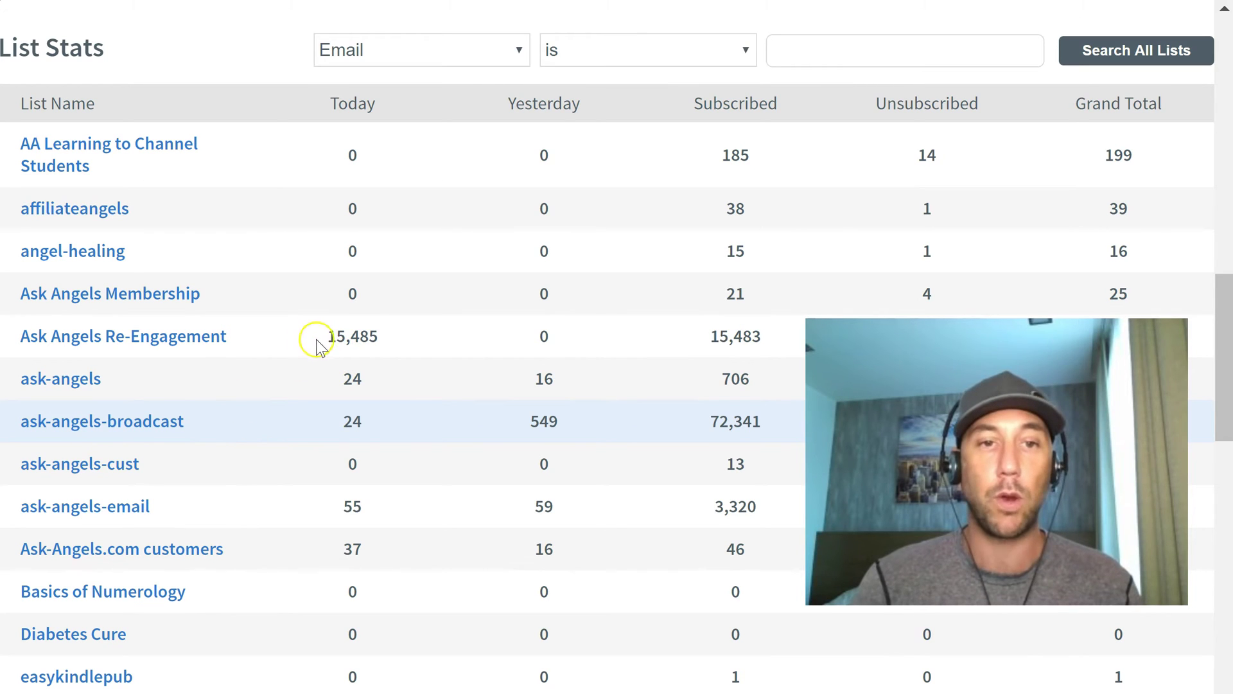
drag(314, 334, 387, 336)
click(388, 336)
drag(20, 423, 193, 426)
click(192, 426)
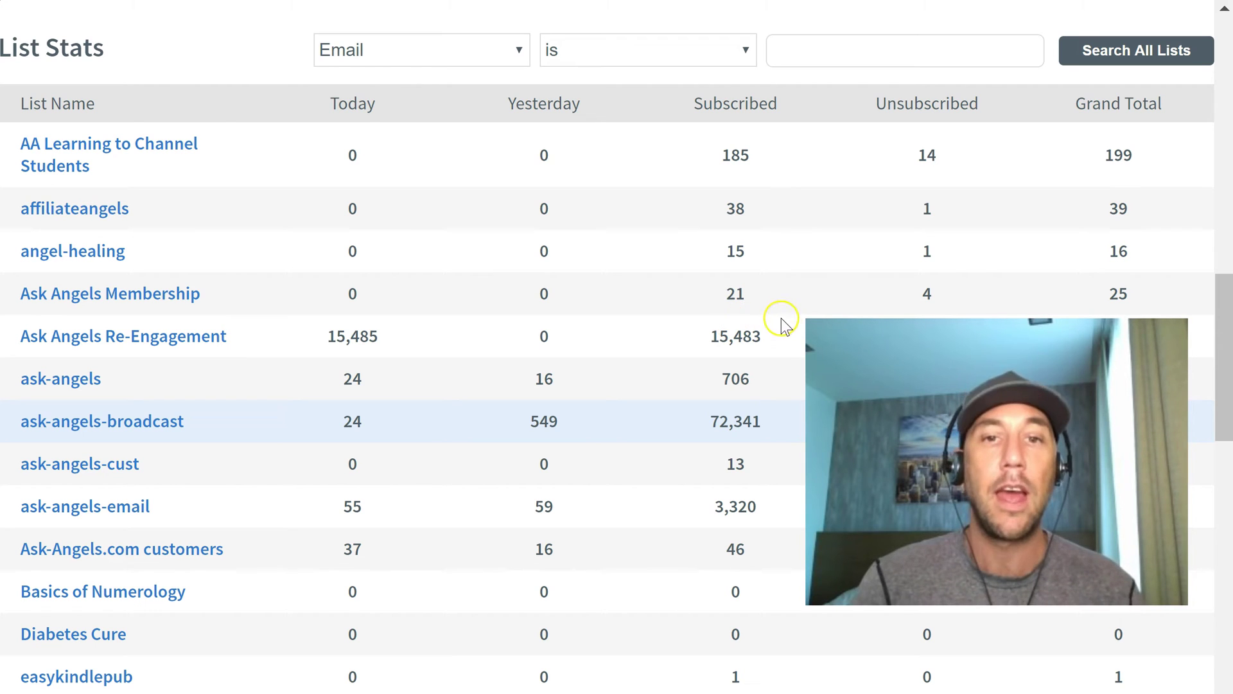
- Compare the subscribed counts of the Ask Angels Re-Engagement and ask-angels-broadcast lists
drag(759, 332, 697, 339)
click(933, 324)
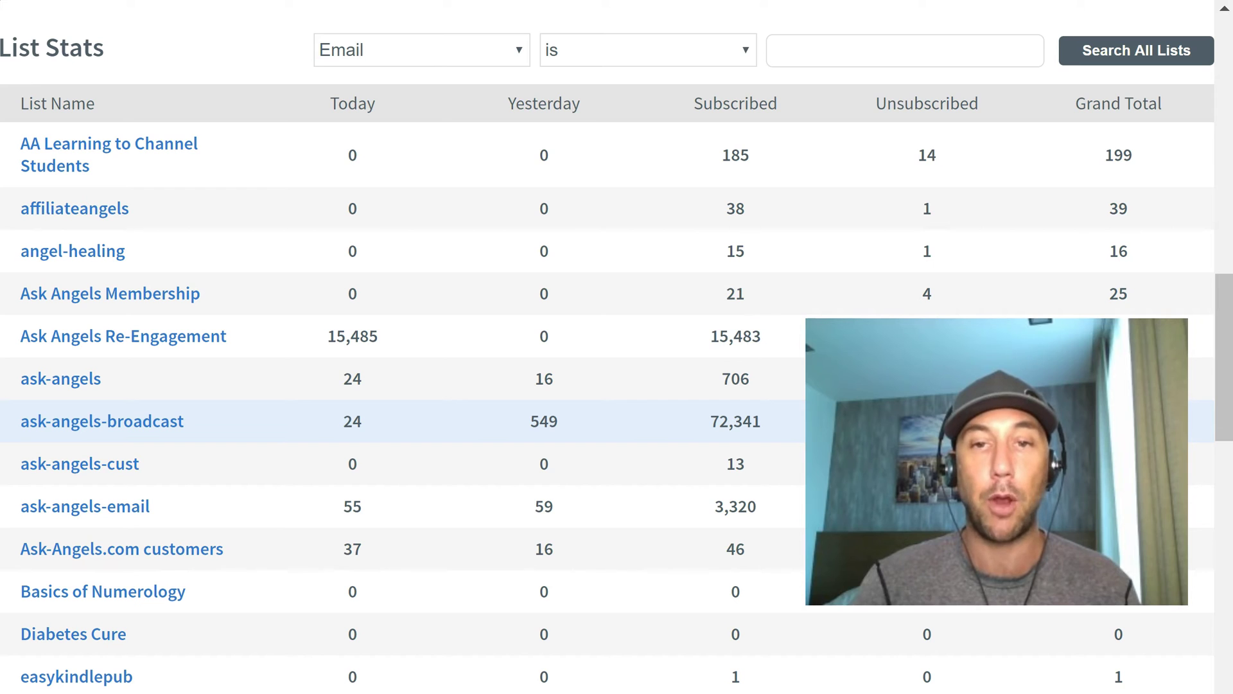
drag(763, 424, 702, 422)
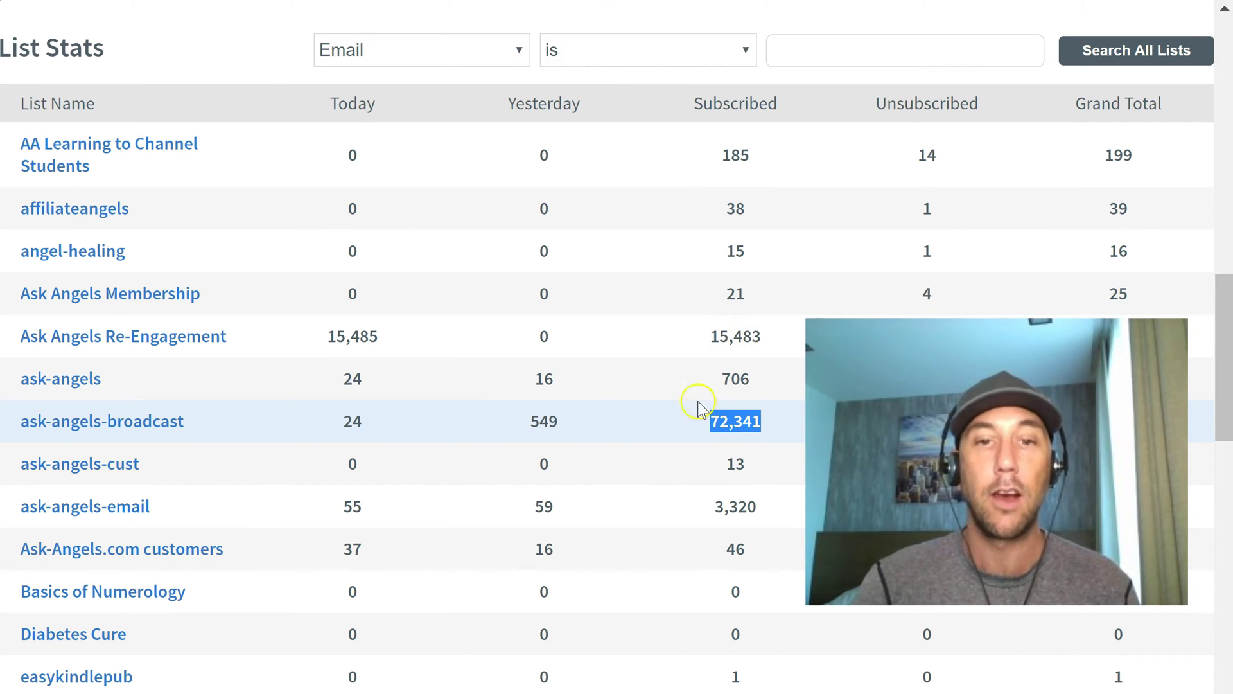
click(736, 429)
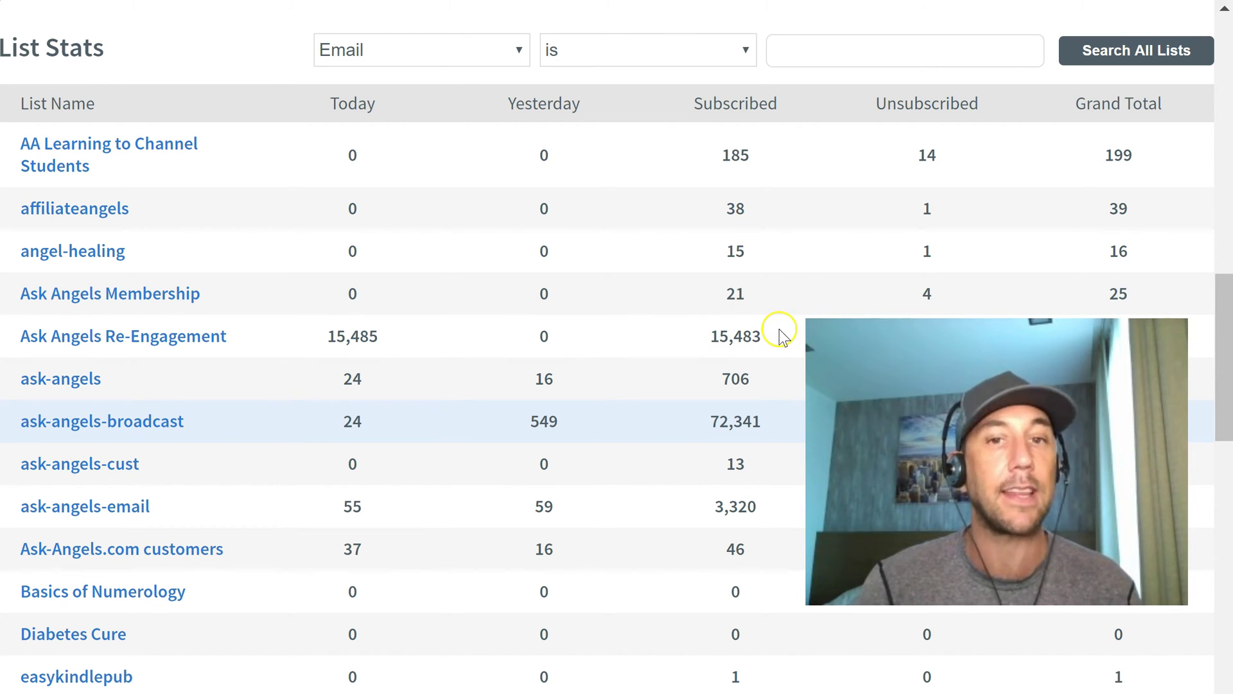
drag(787, 339, 310, 342)
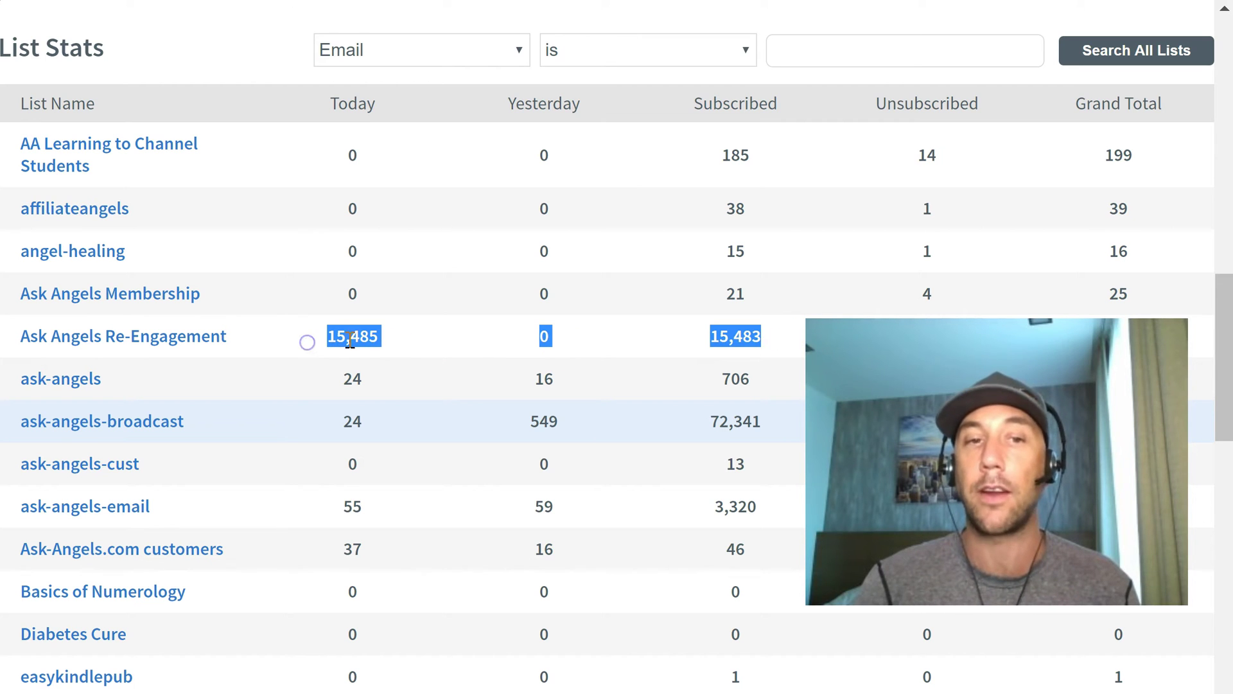
click(426, 335)
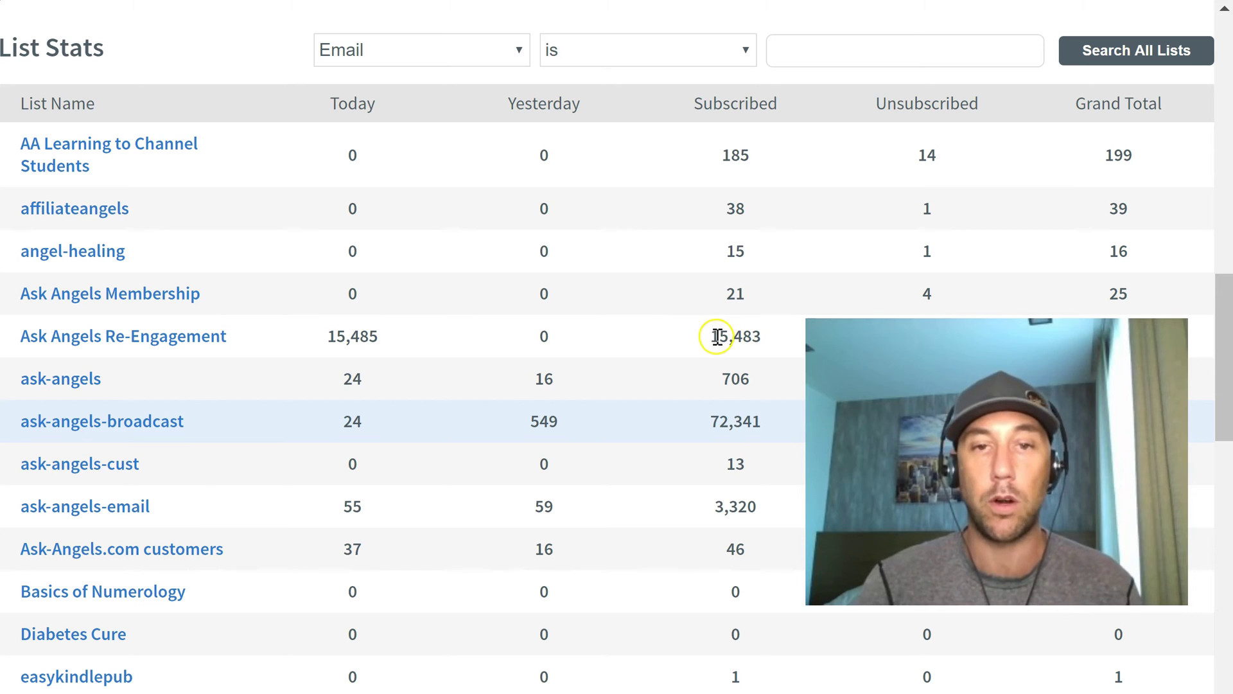
drag(771, 341, 692, 347)
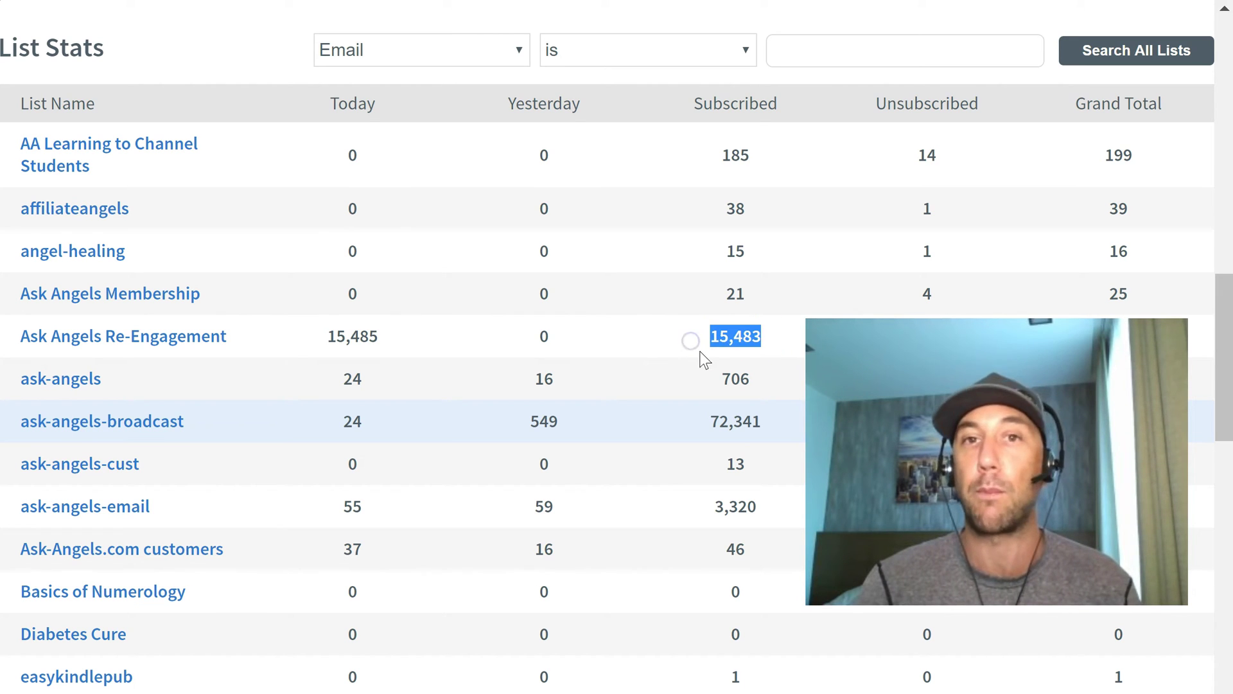
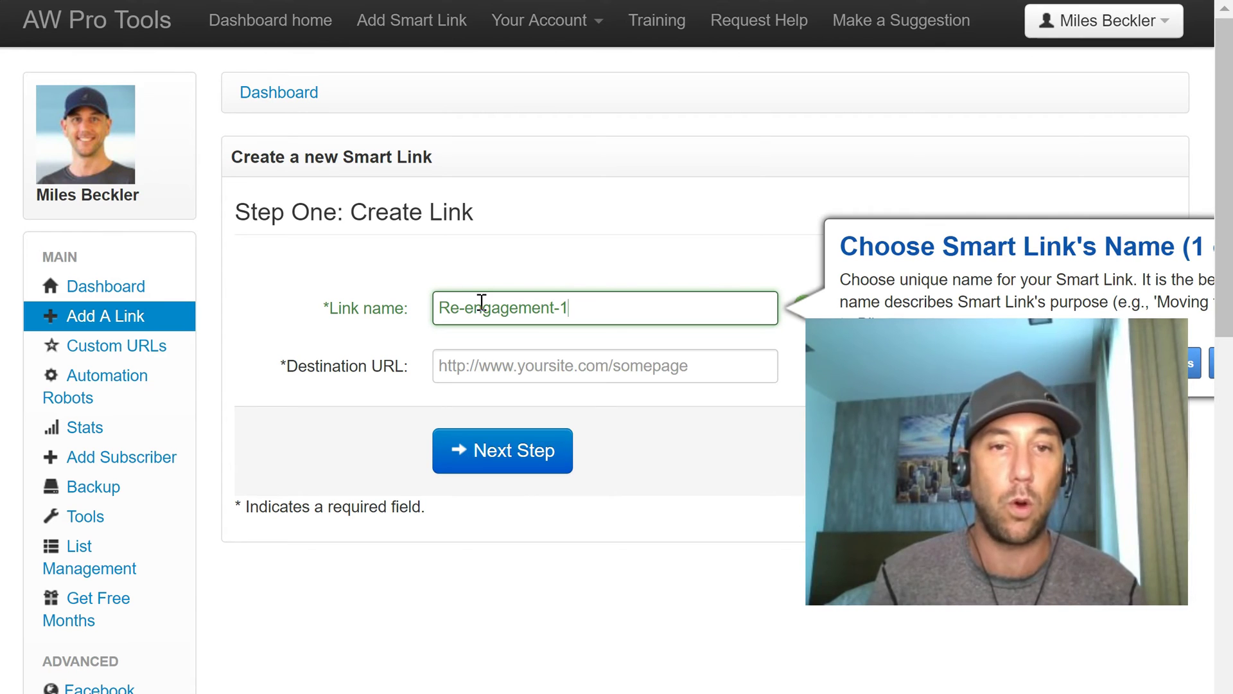
- Set the smart link's destination URL to the suggested ask-angels.com angel-messages address starting with "violet-" and continue to list selection
text(http)
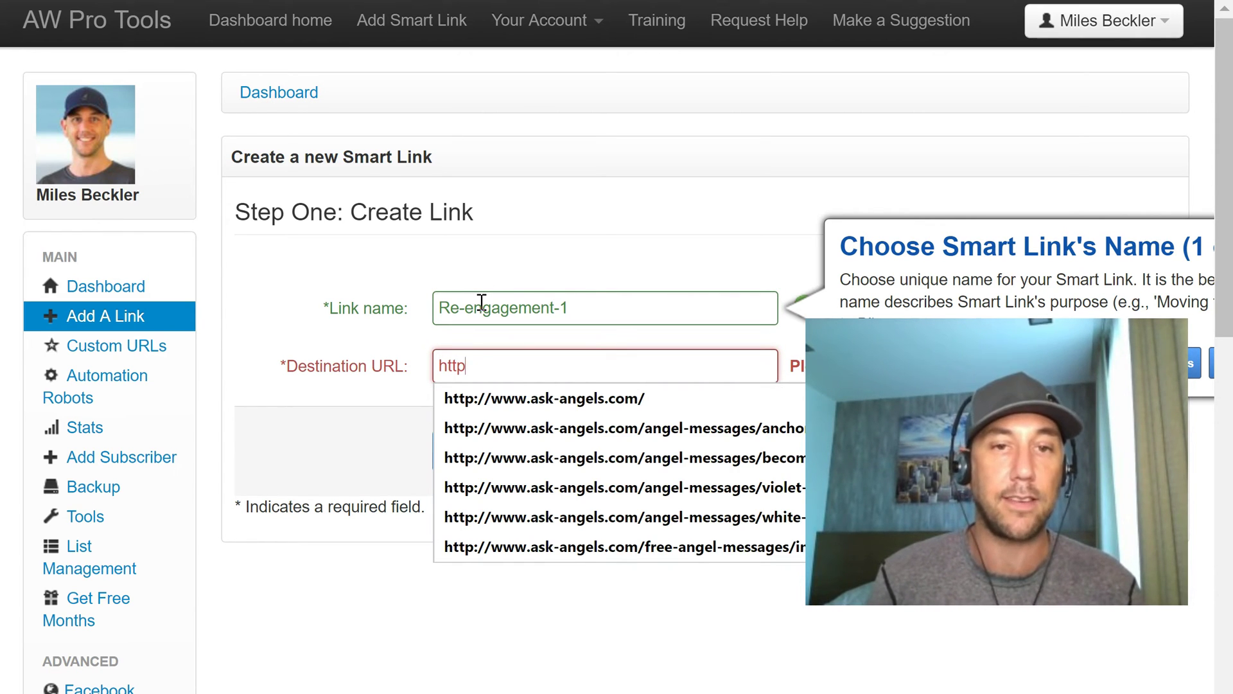
key(Down)
key(Down)
key(Down)
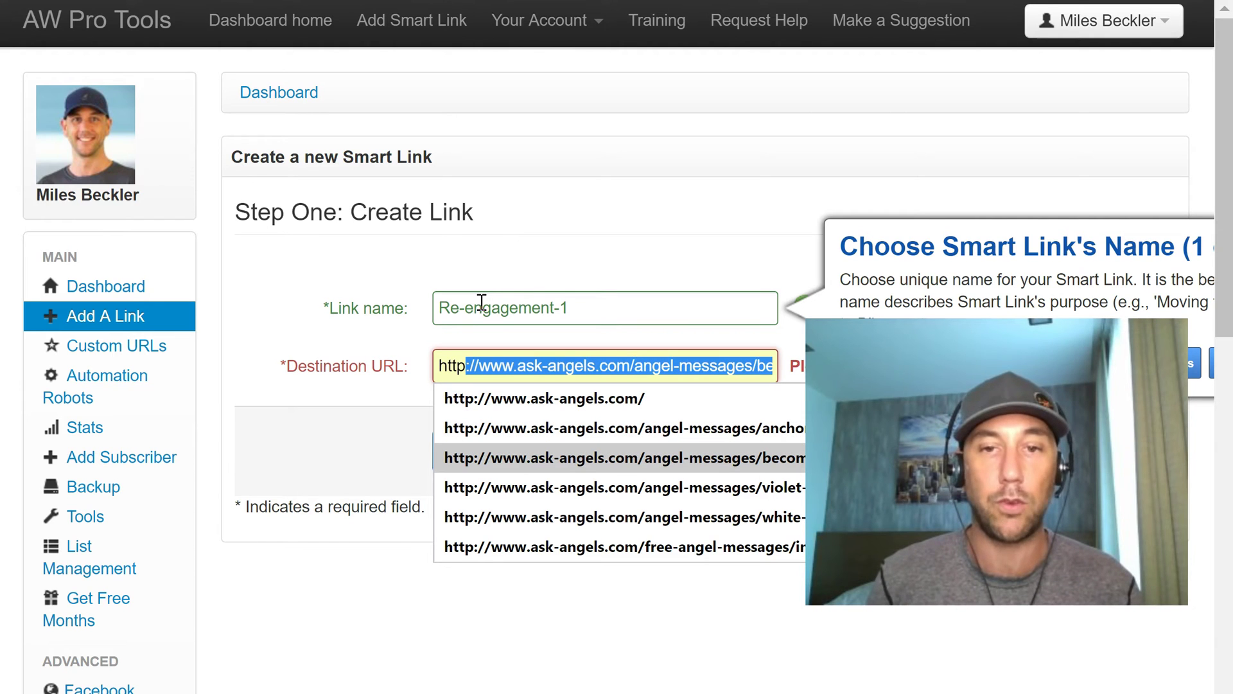
key(Down)
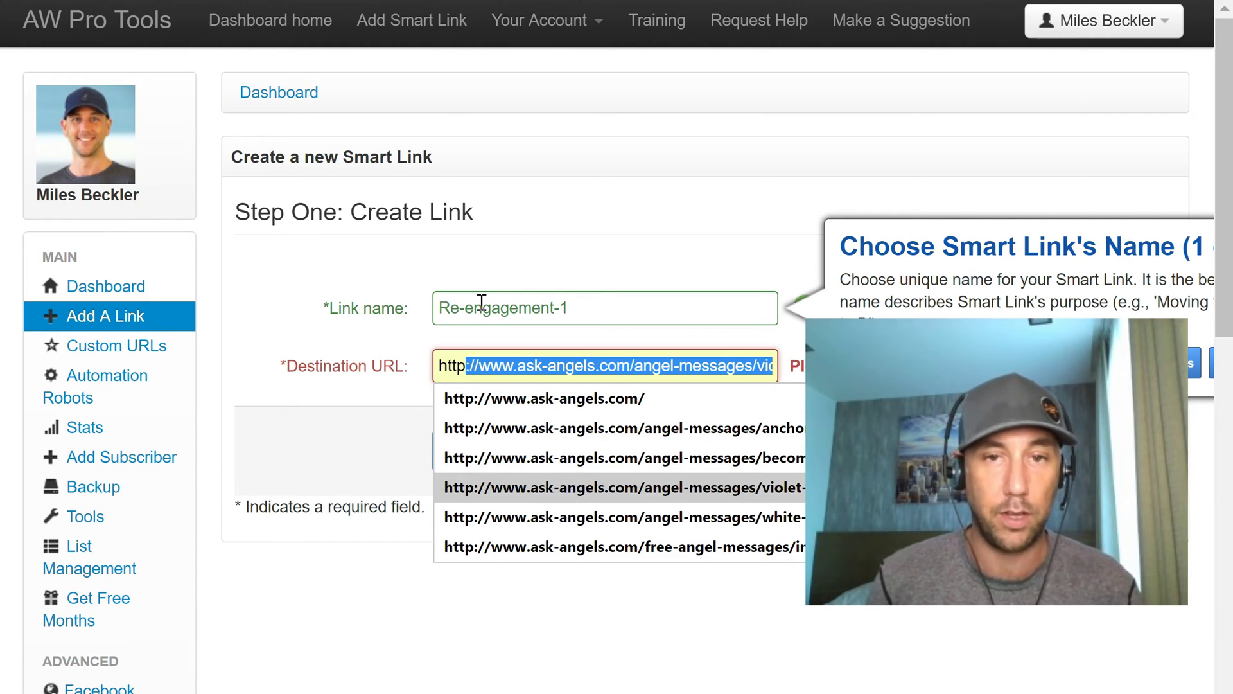
key(Return)
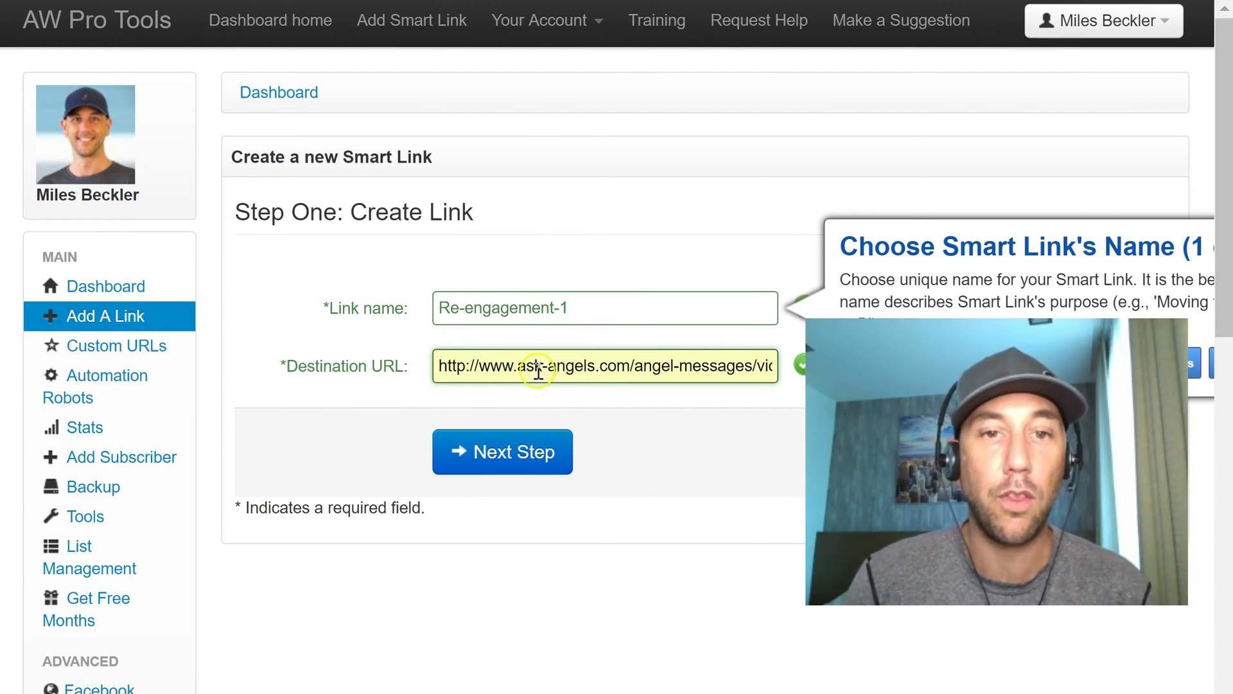
click(533, 449)
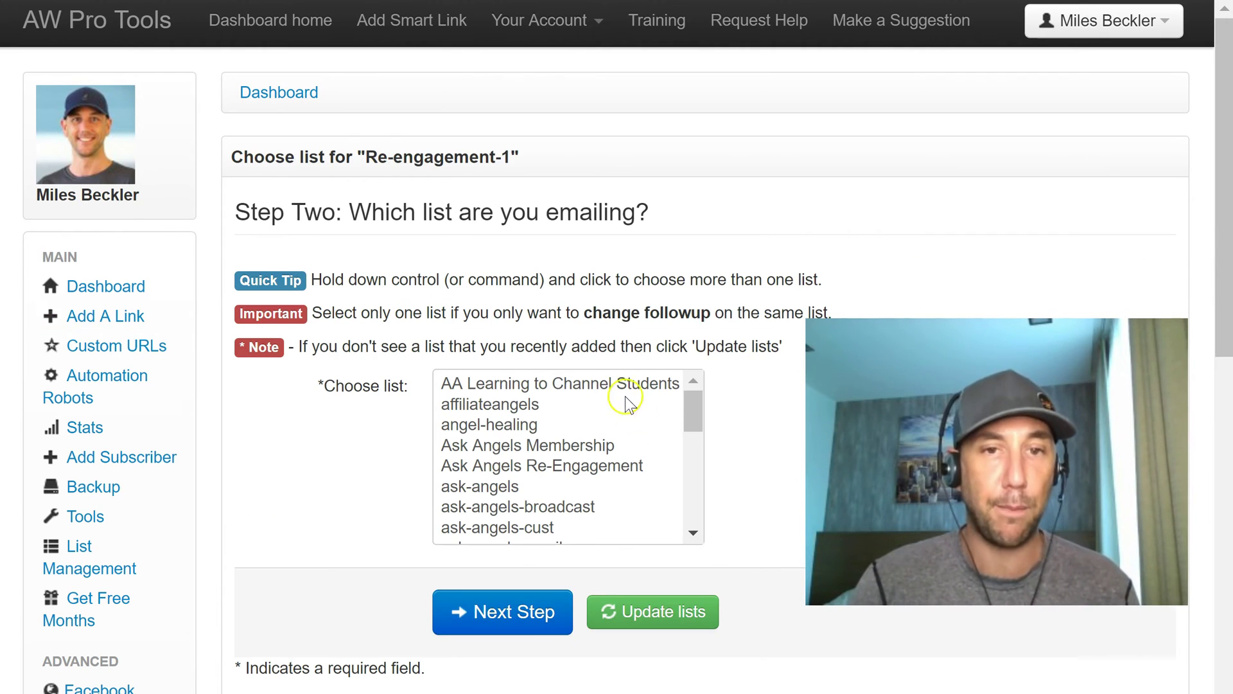
- Choose Ask Angels Re-Engagement as the list being emailed and continue to the action selection
drag(691, 411, 692, 417)
scroll(692, 414, down, 1)
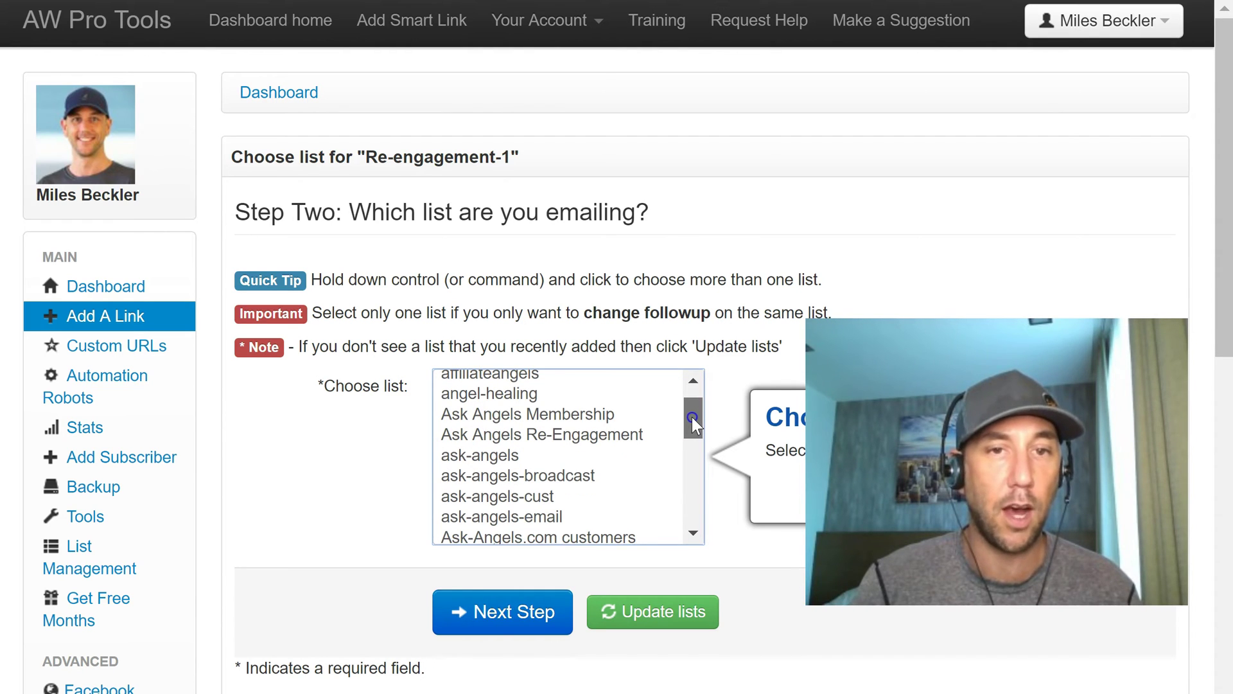
click(617, 437)
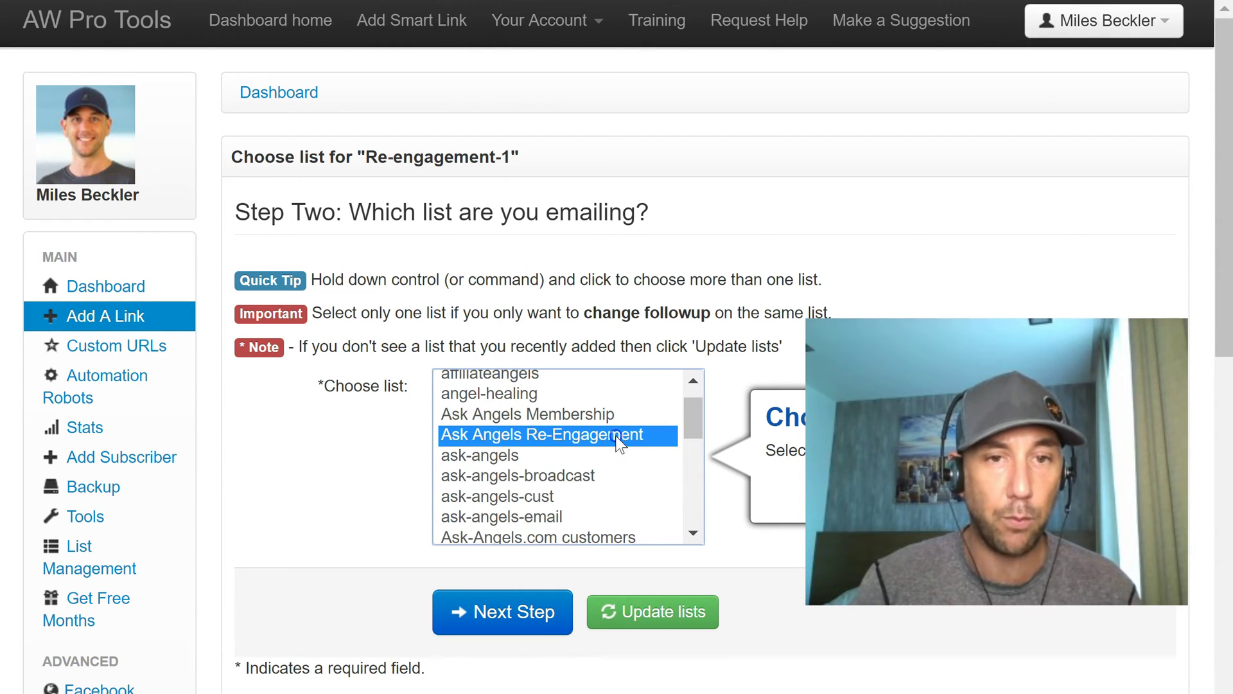
click(551, 621)
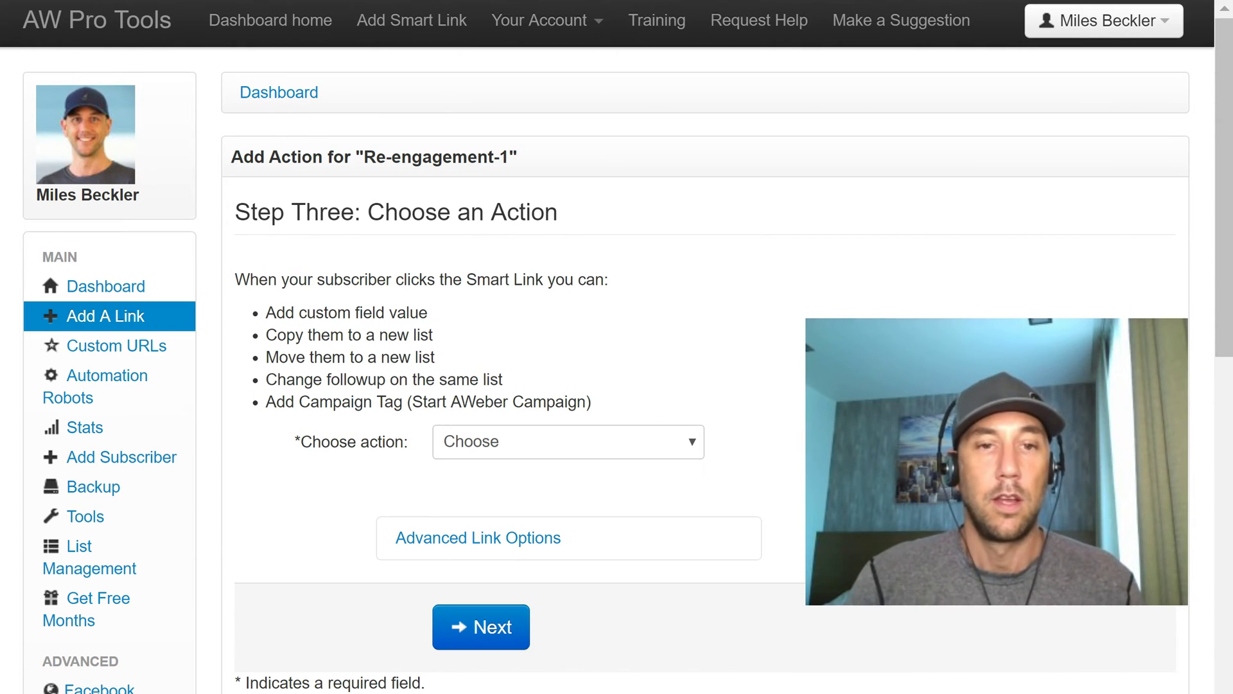
- Set the smart link's action to move subscribers to the ask-angels-broadcast list and submit the action
click(537, 437)
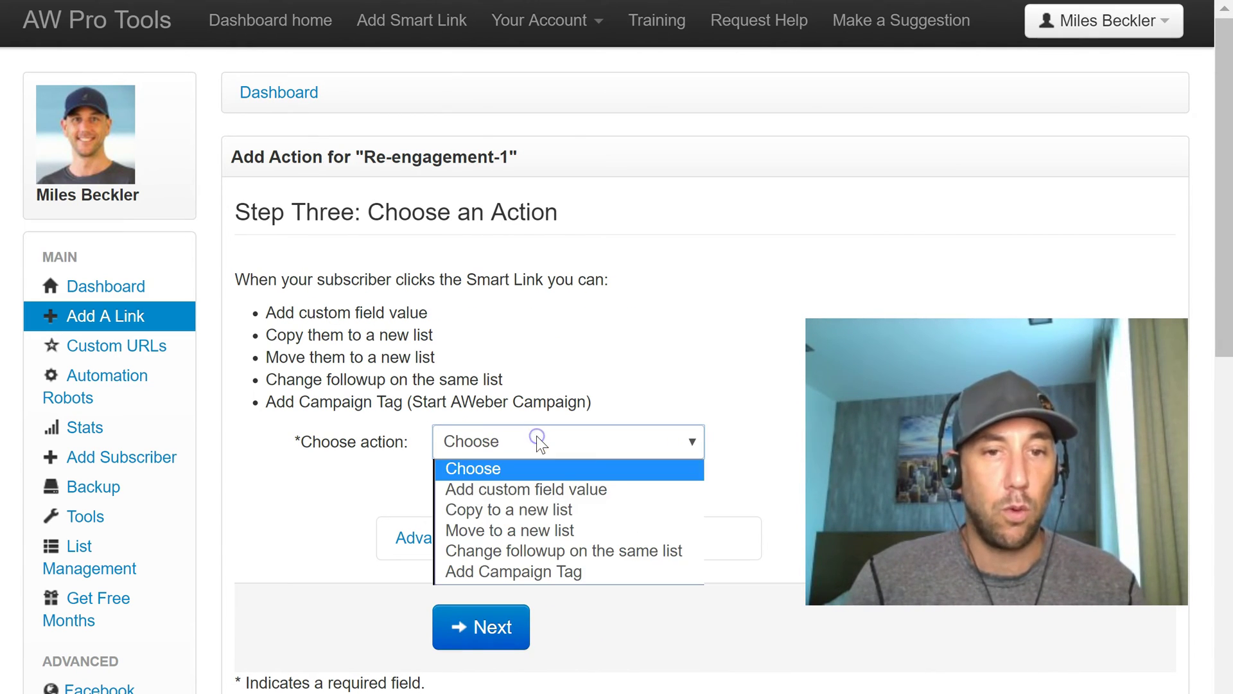
click(545, 530)
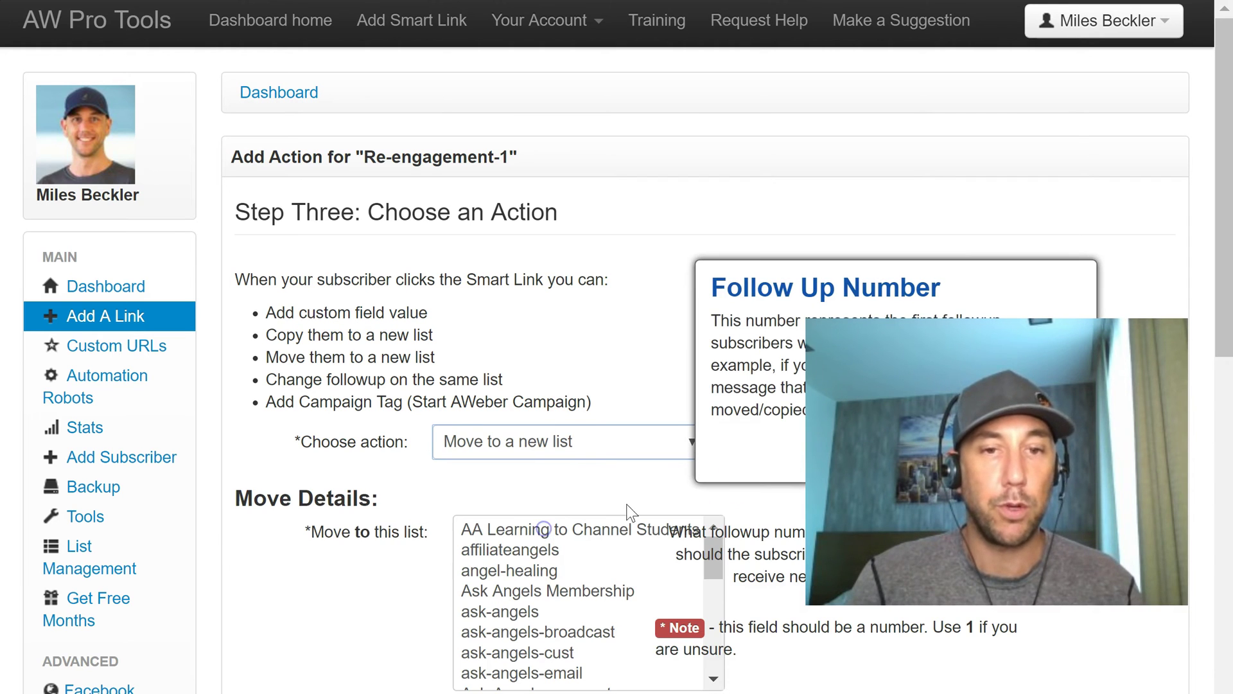
drag(1226, 302, 1225, 411)
drag(717, 373, 718, 395)
click(715, 364)
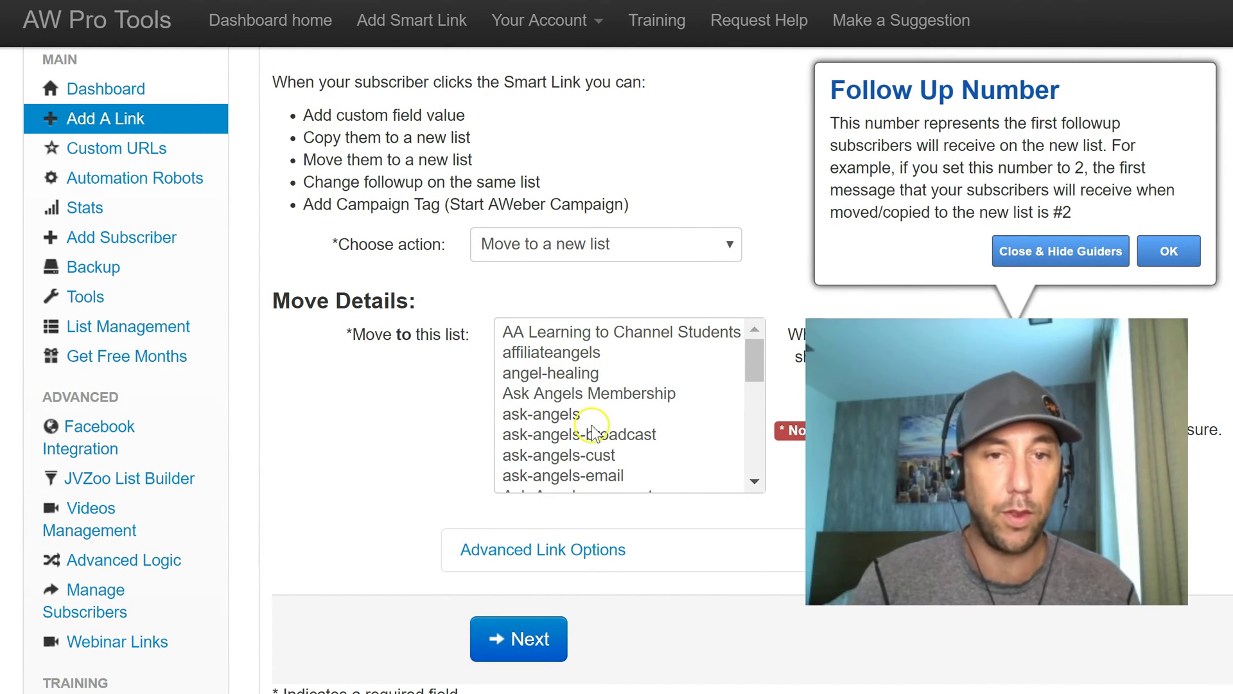
click(639, 436)
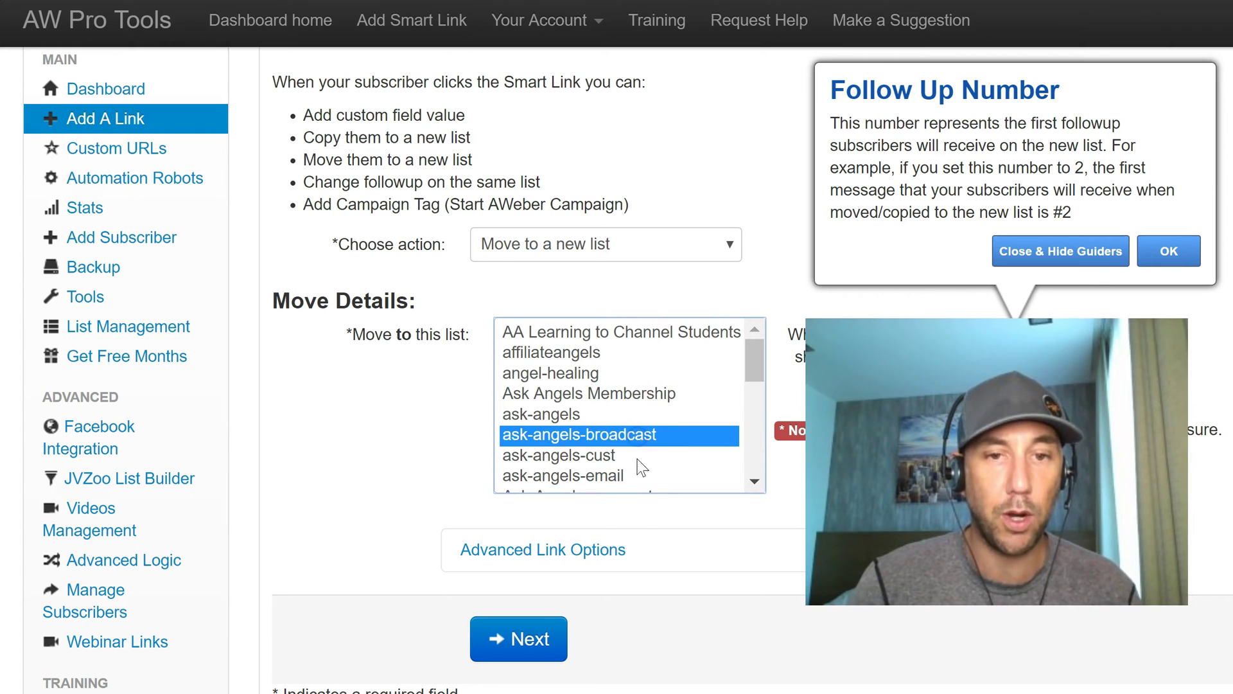
click(517, 639)
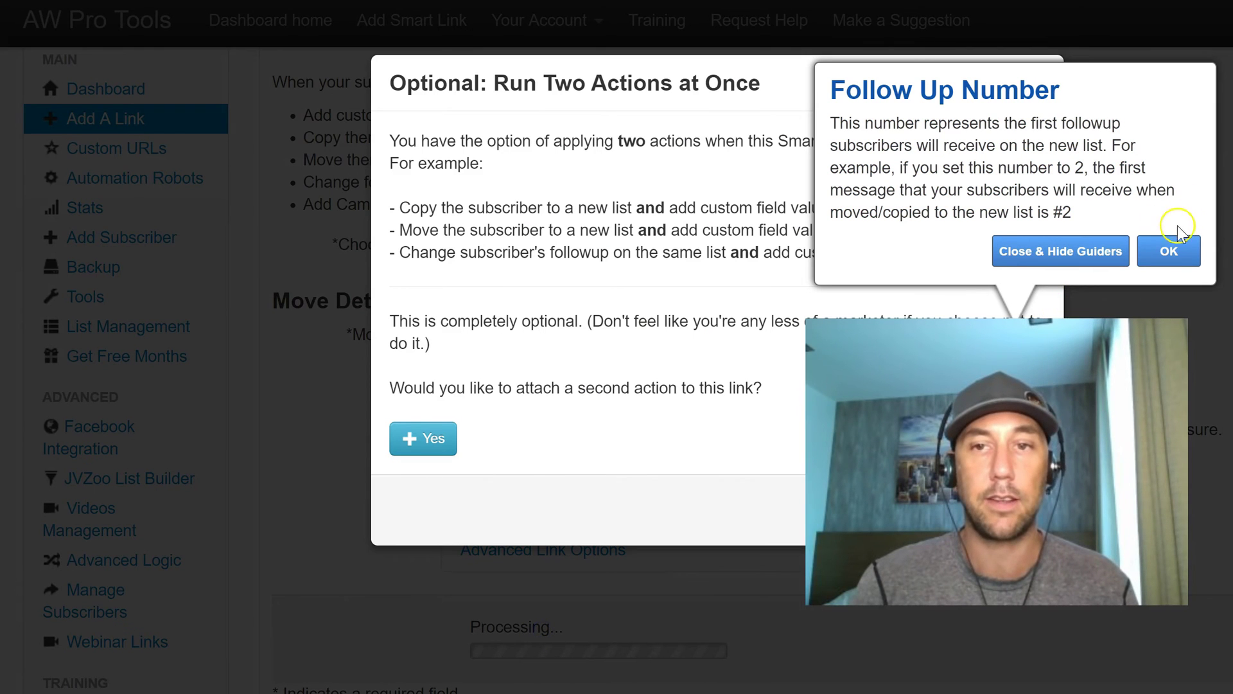
- Dismiss the Follow Up Number guide and decline a second action to finish creating the smart link
click(1098, 250)
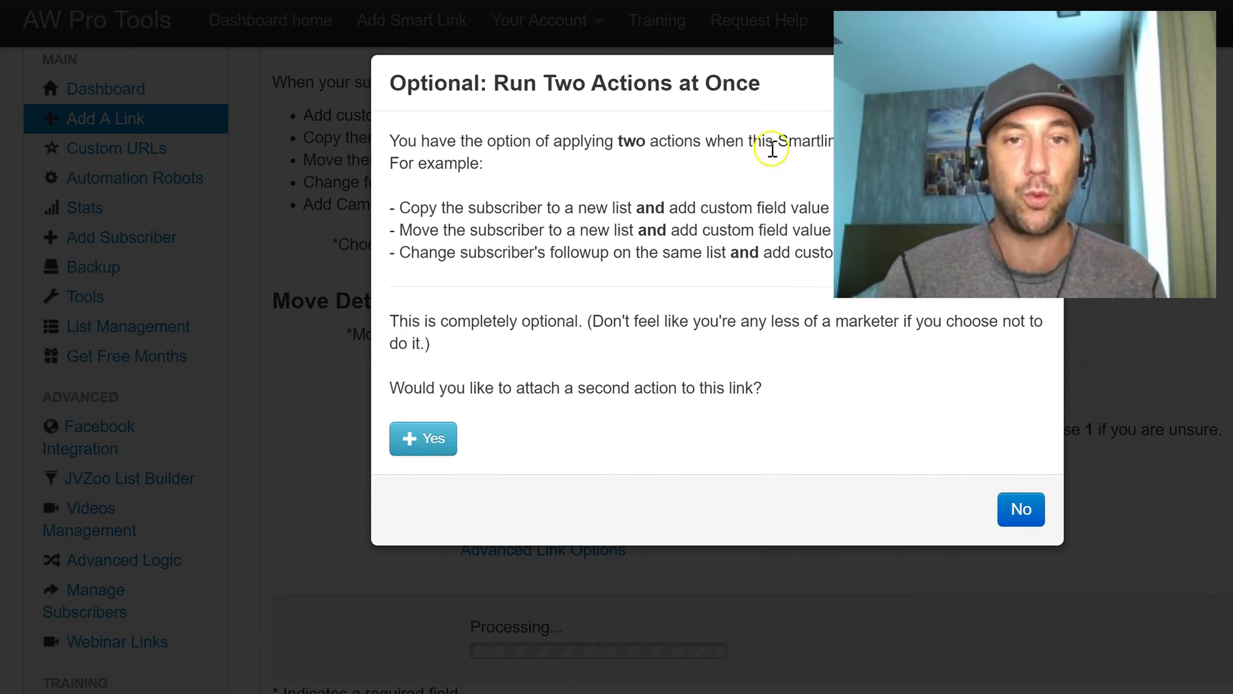
click(1020, 511)
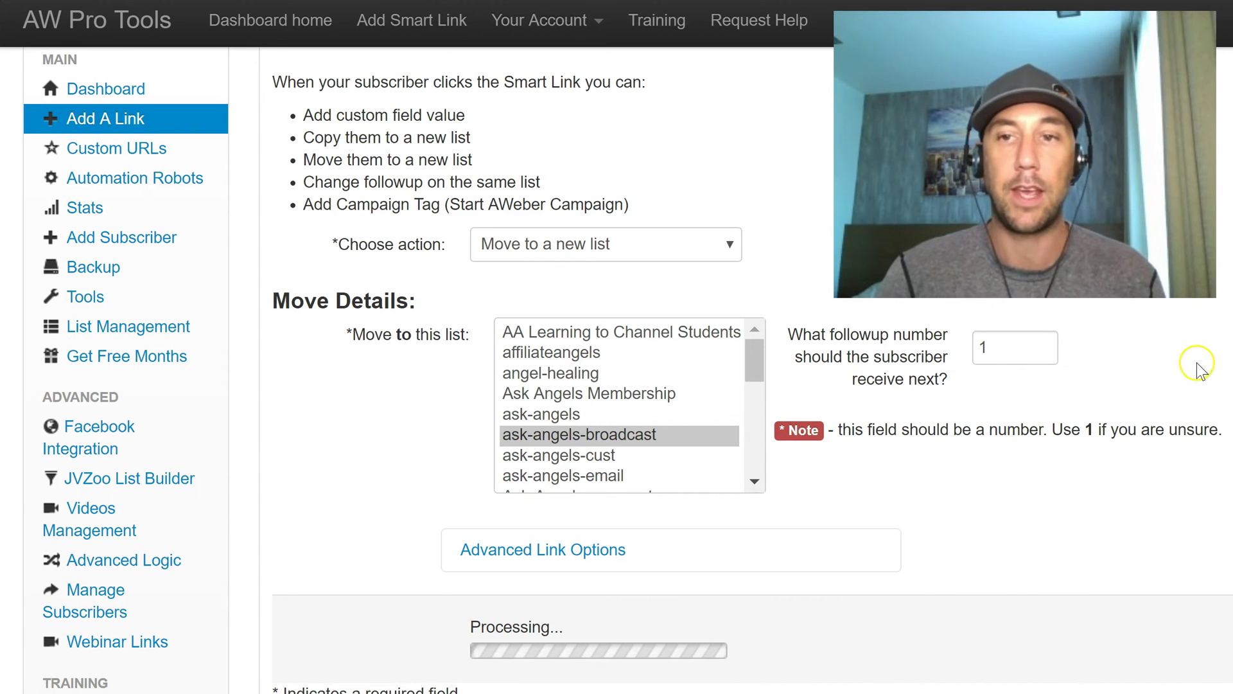
scroll(628, 372, down, 1)
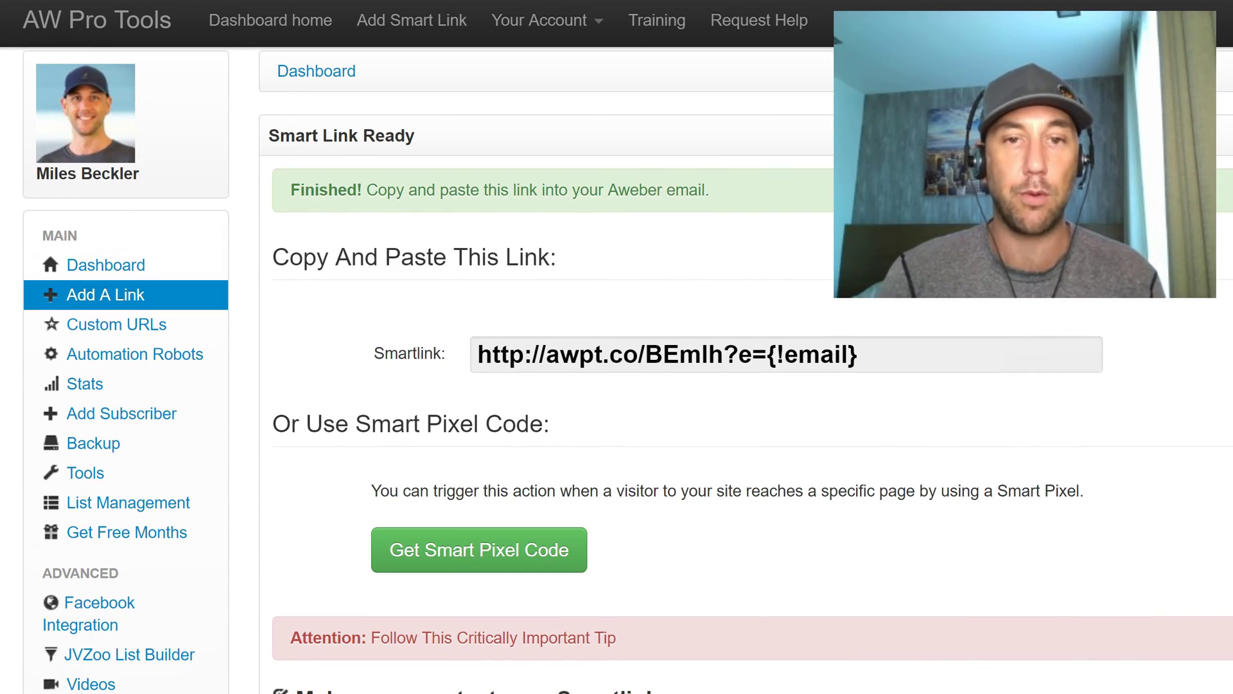
- Examine the finished smart link address, including its subscriber email parameter
click(785, 355)
click(841, 350)
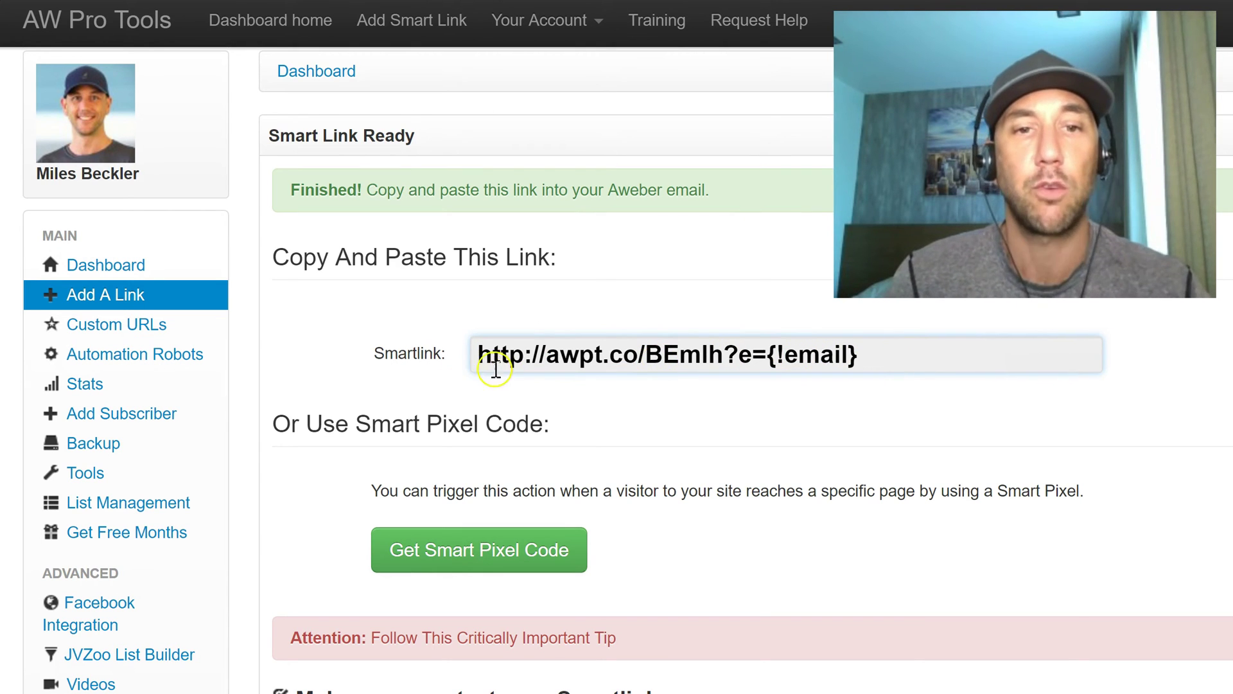
drag(877, 355, 769, 355)
key(ctrl+a)
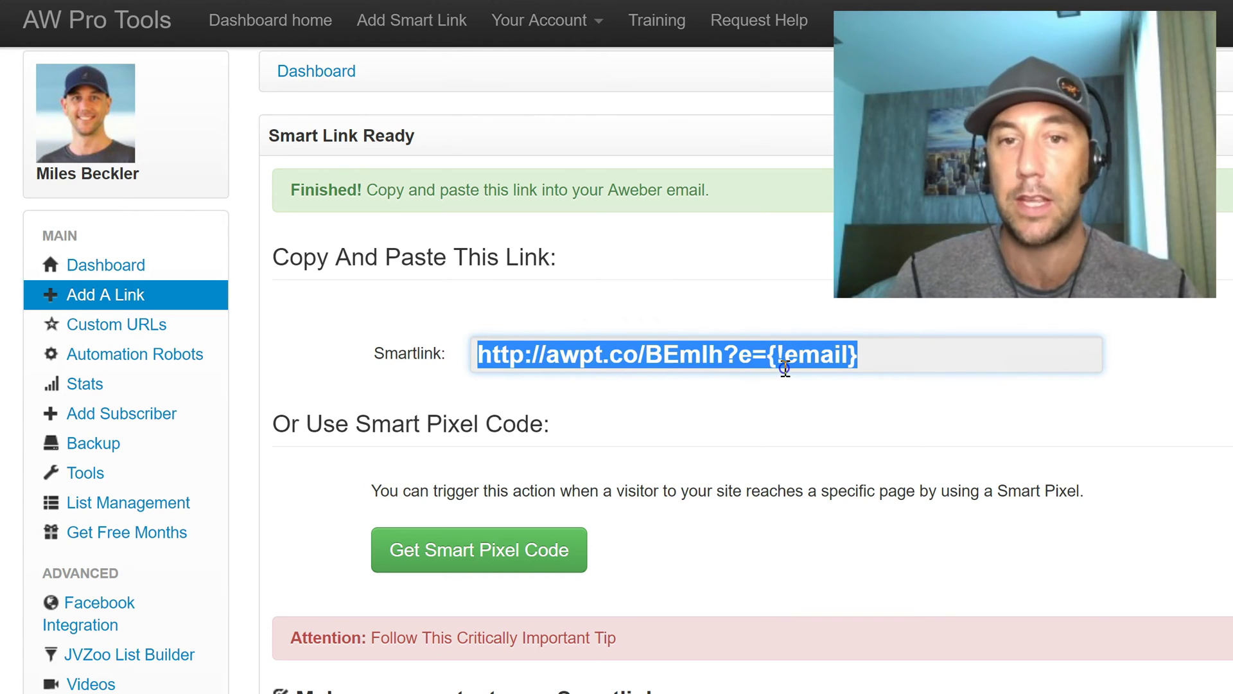
click(784, 368)
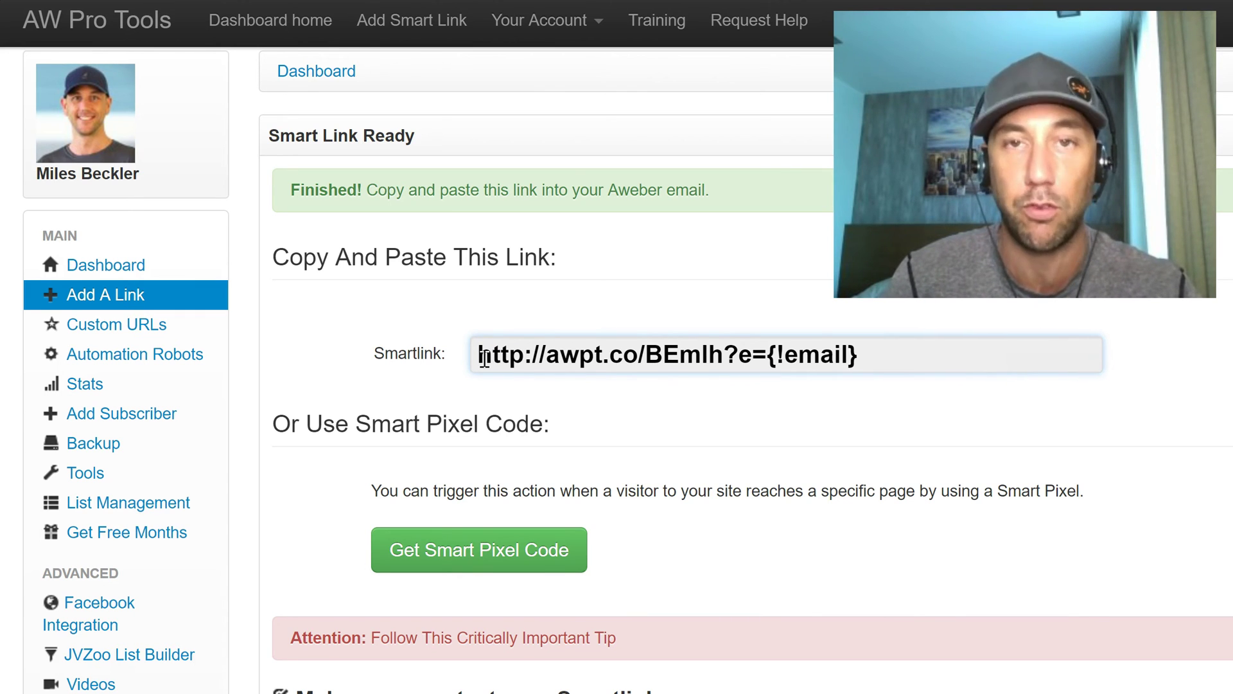
click(588, 357)
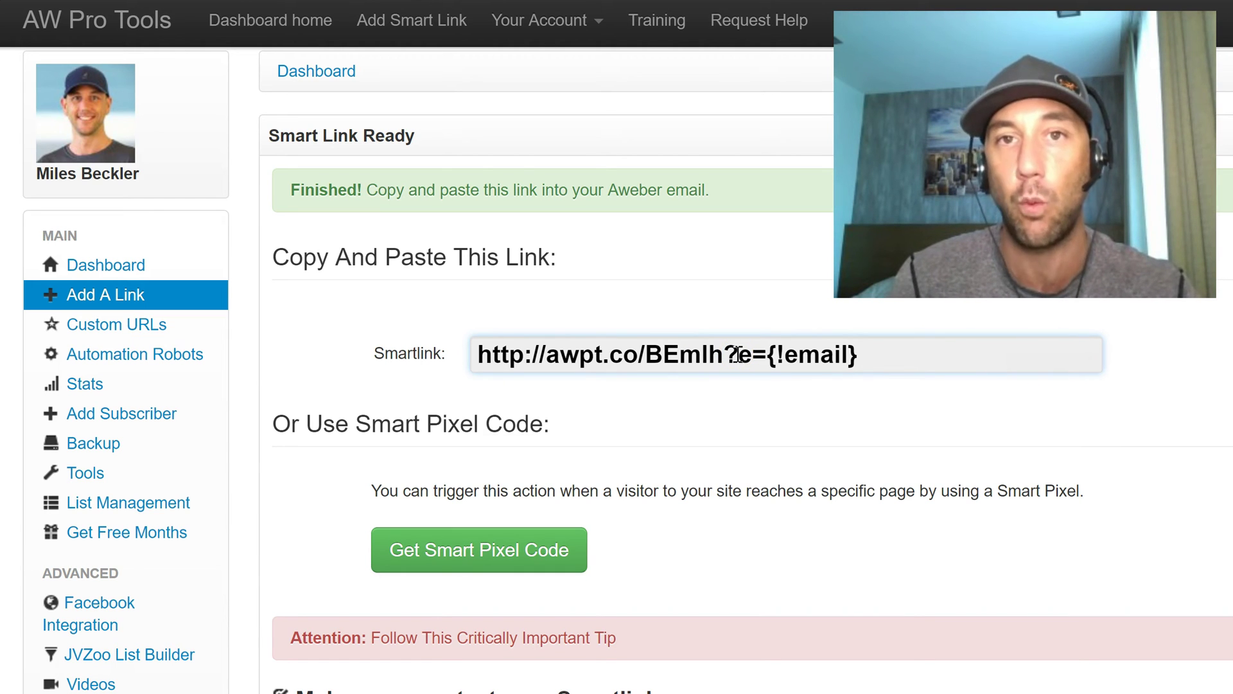
click(785, 361)
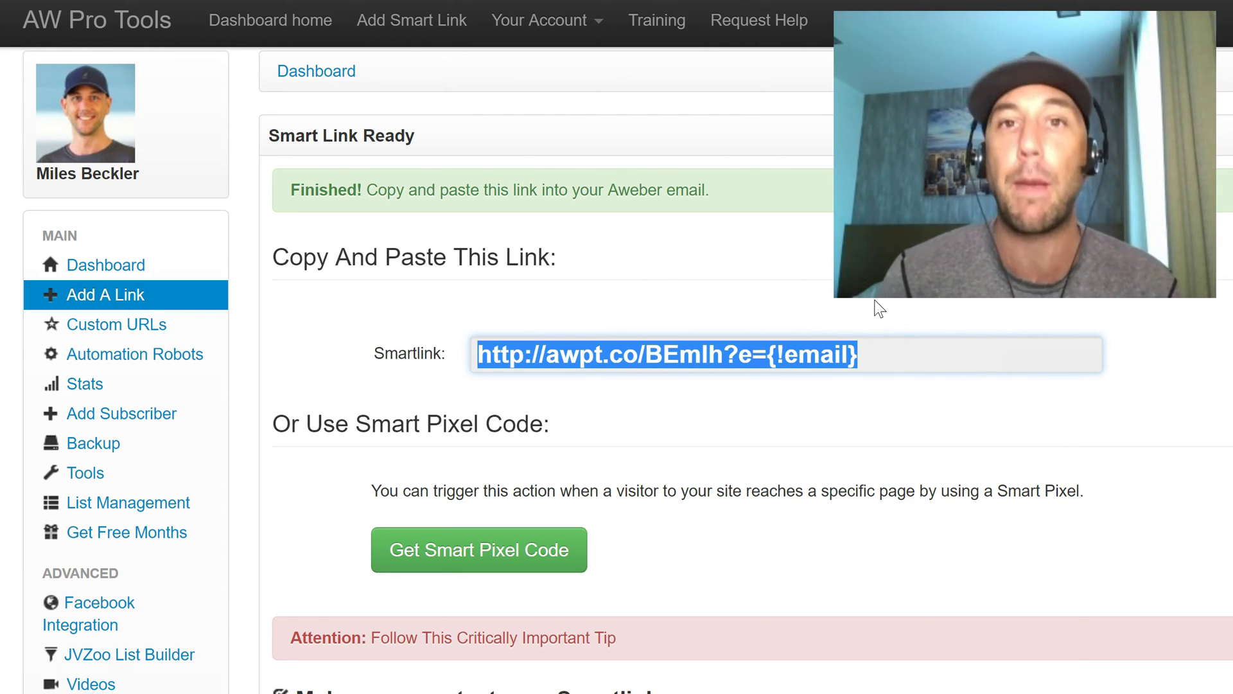
click(826, 363)
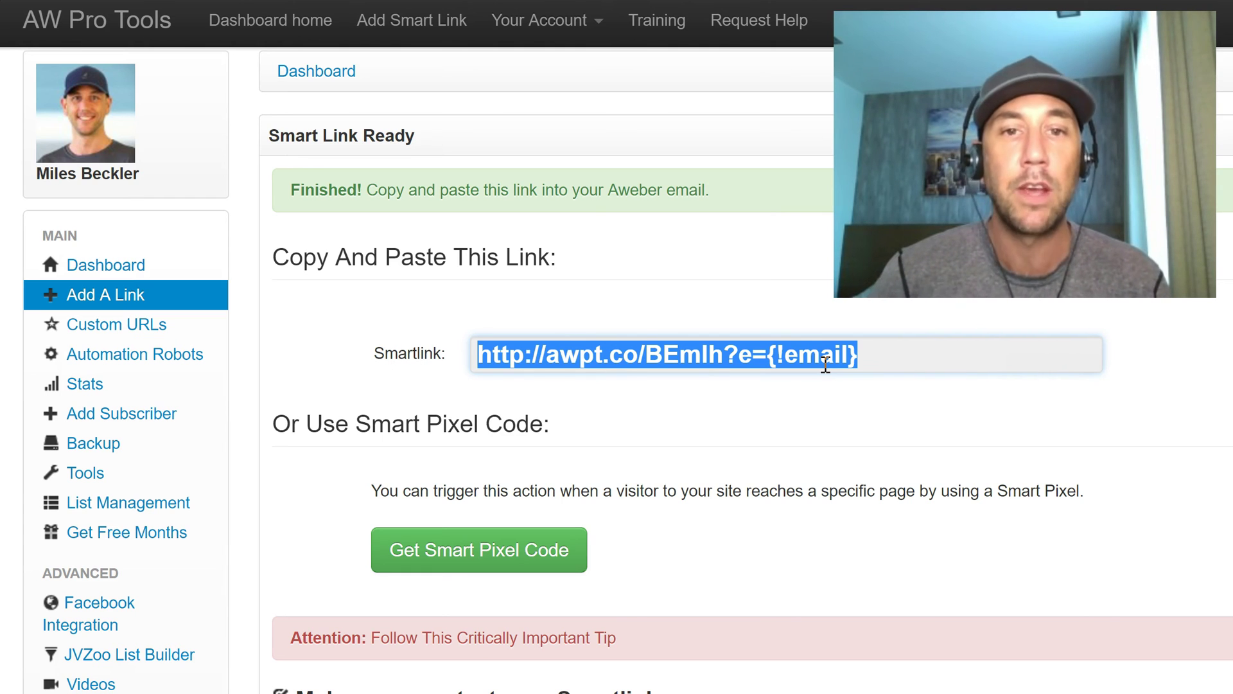
click(828, 269)
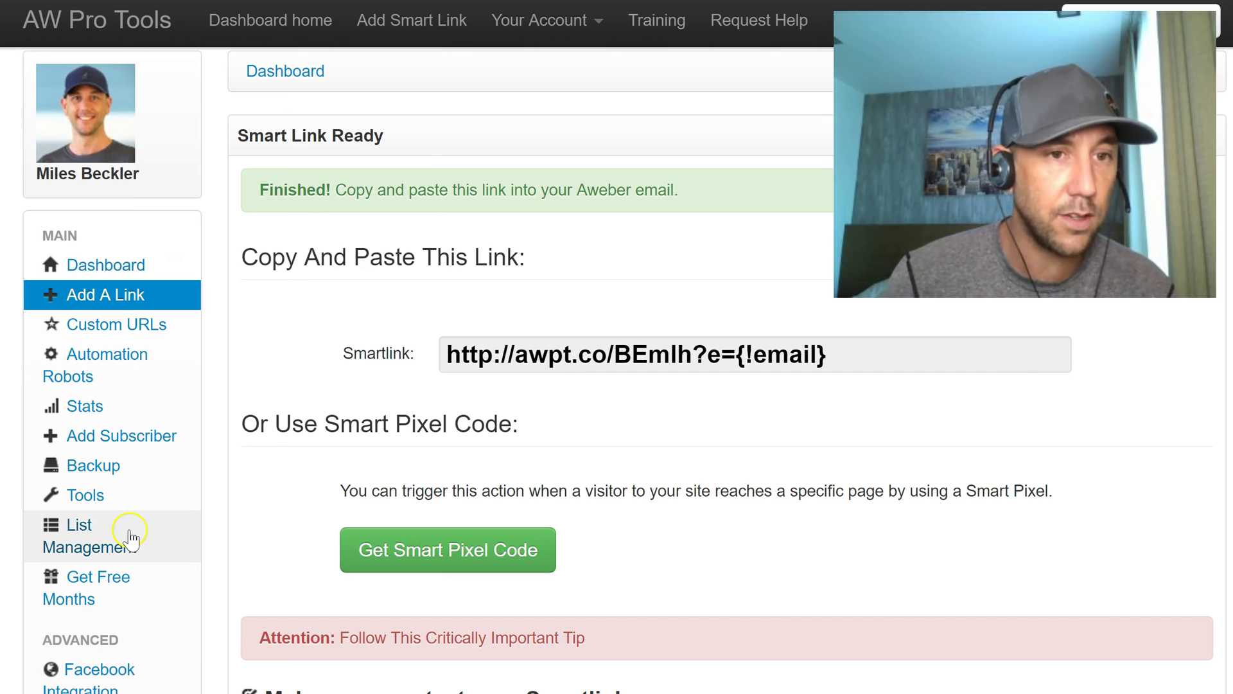
- Open the automation robots in AW Pro Tools, then switch to AWeber and locate ask-angels-email in the list stats
click(134, 379)
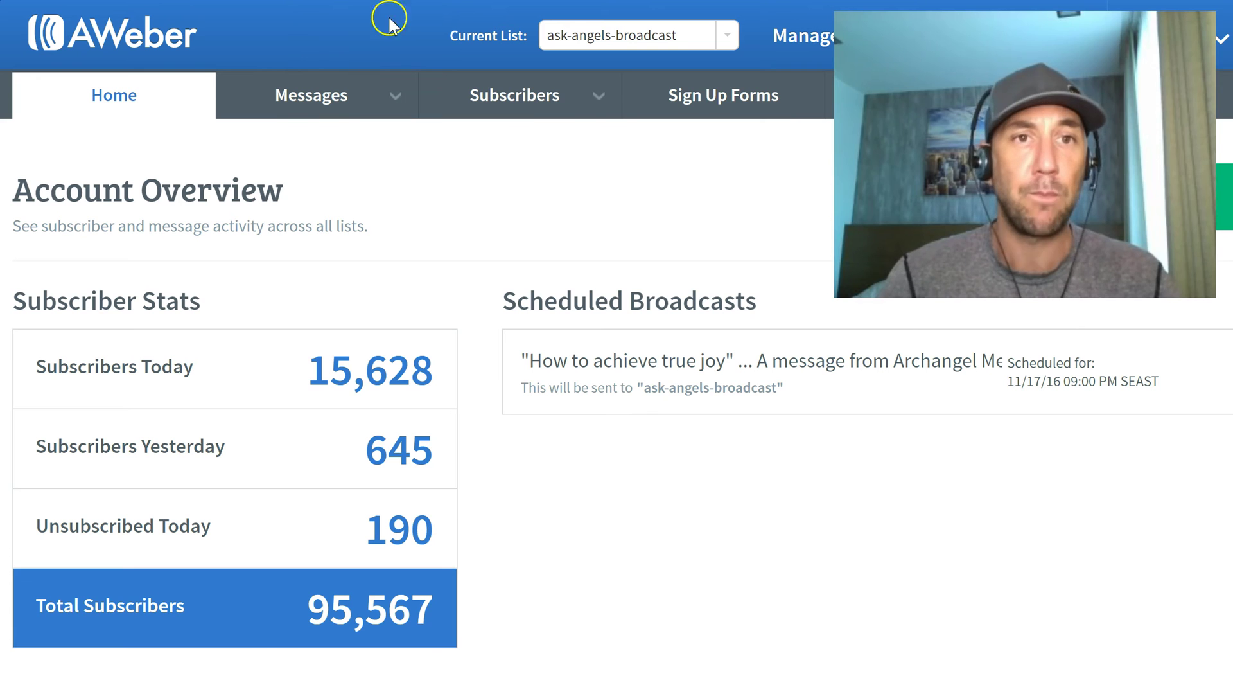
scroll(617, 359, down, 15)
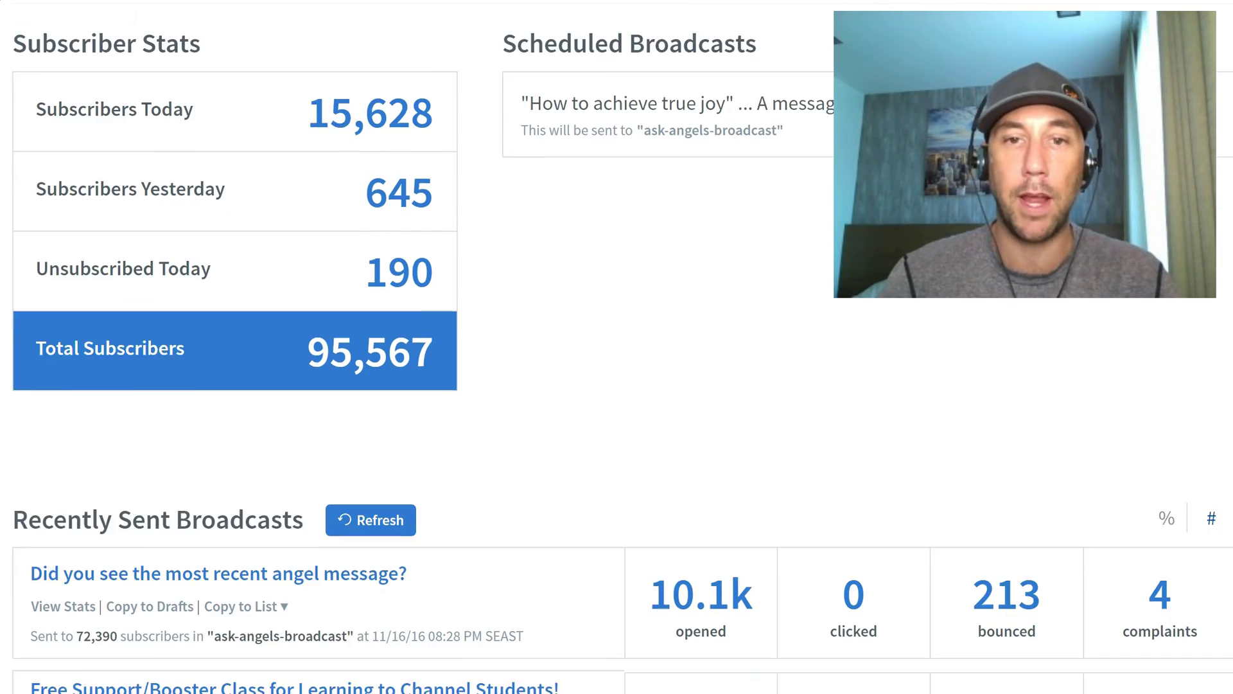
scroll(617, 360, down, 2)
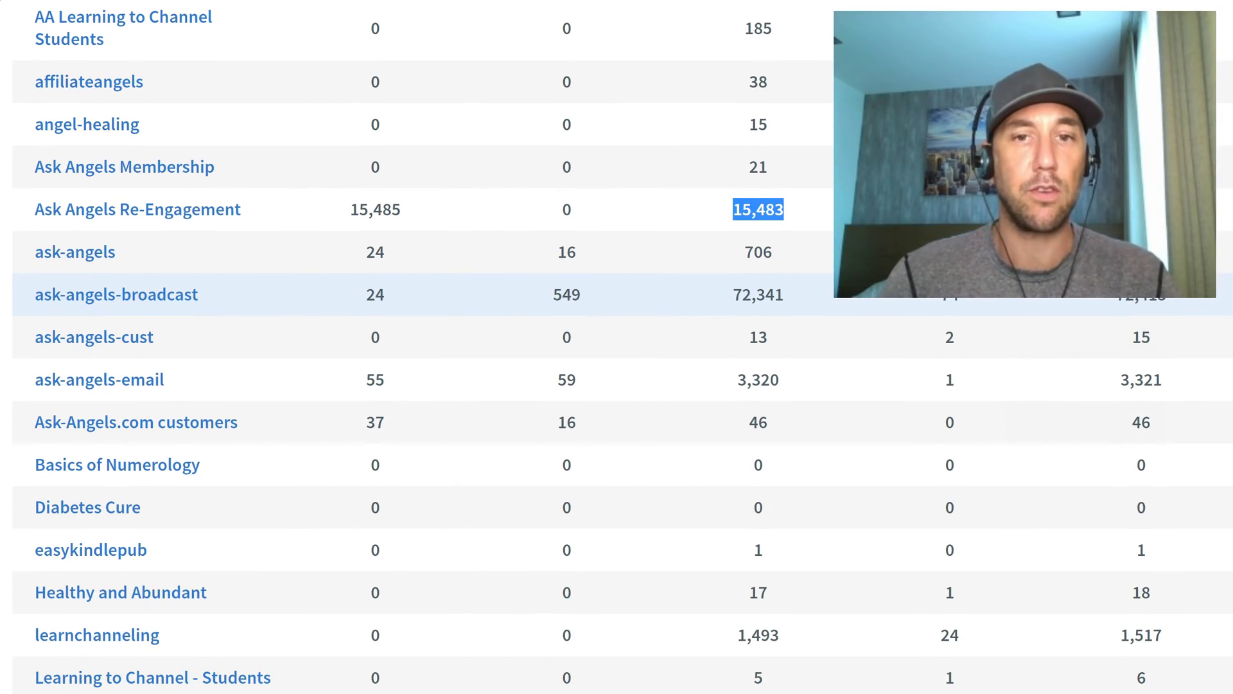
drag(190, 363, 88, 388)
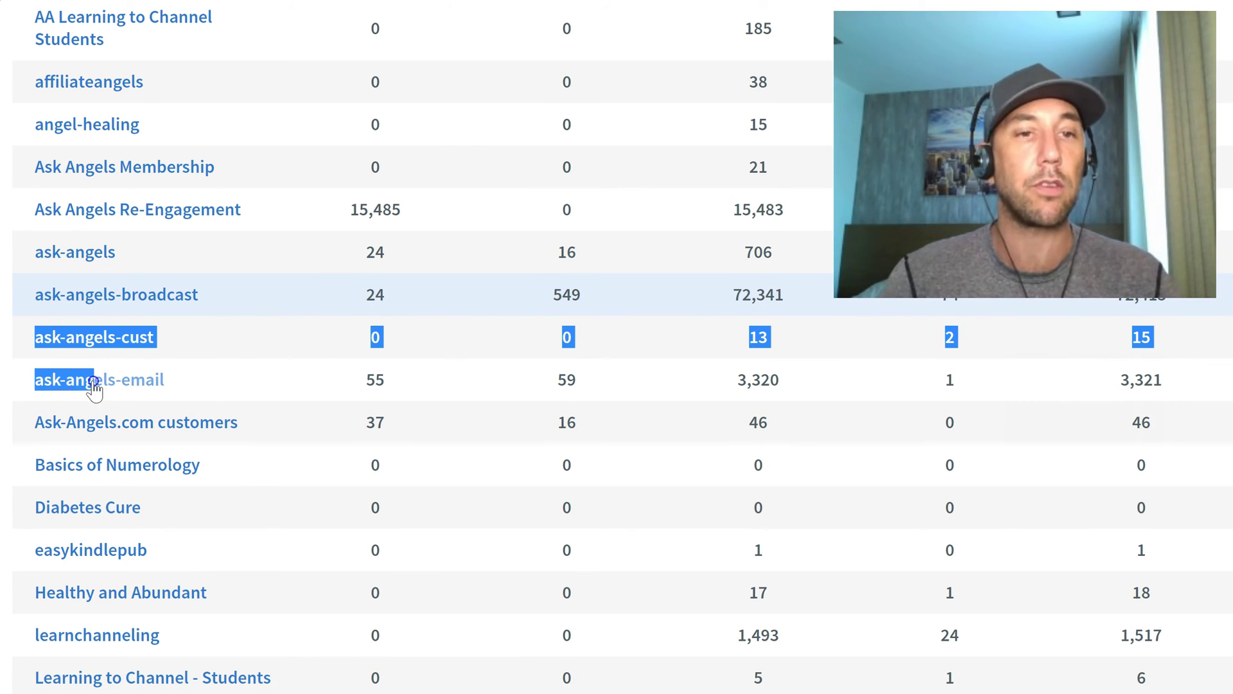
click(21, 382)
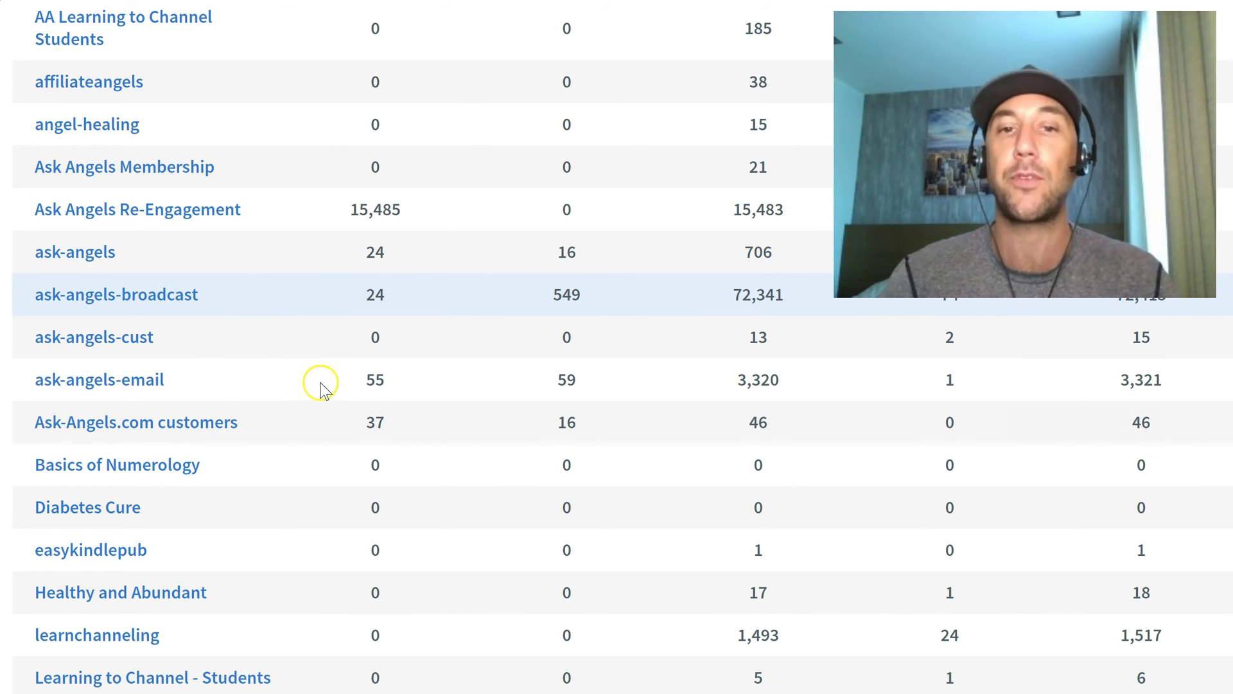
- Examine the ask-angels-email list's subscribed count and its additions for today and yesterday
click(740, 376)
drag(739, 376, 212, 384)
click(325, 388)
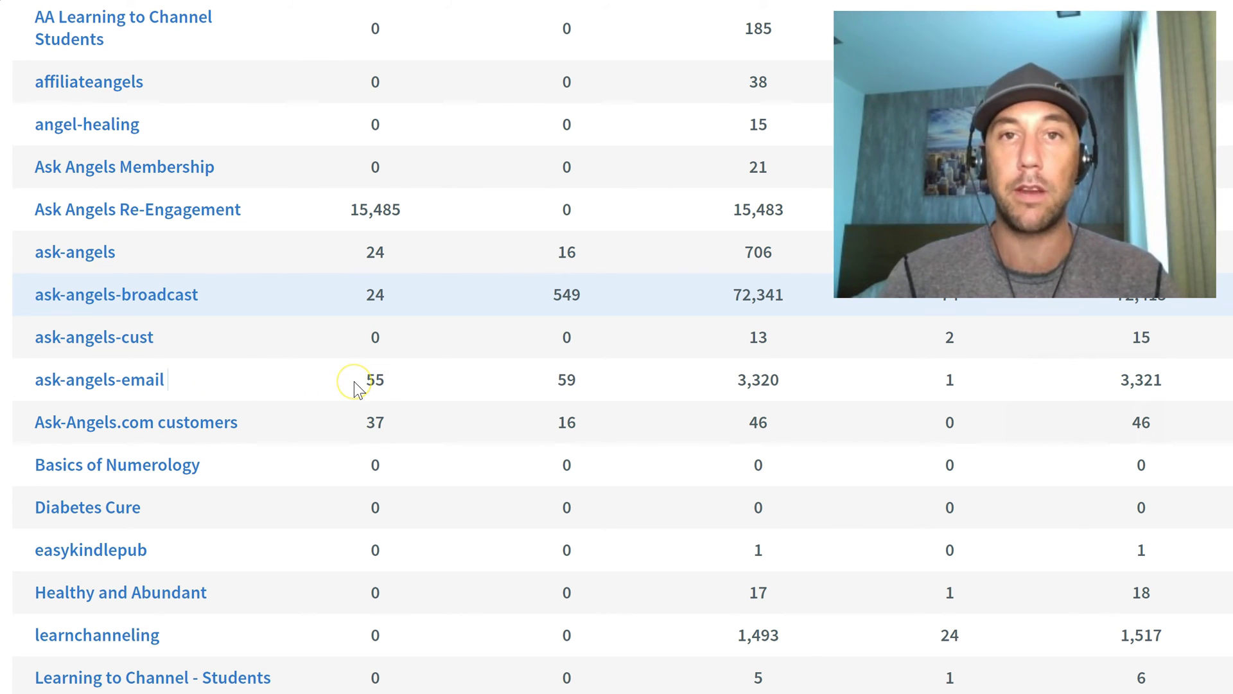
click(375, 381)
click(419, 384)
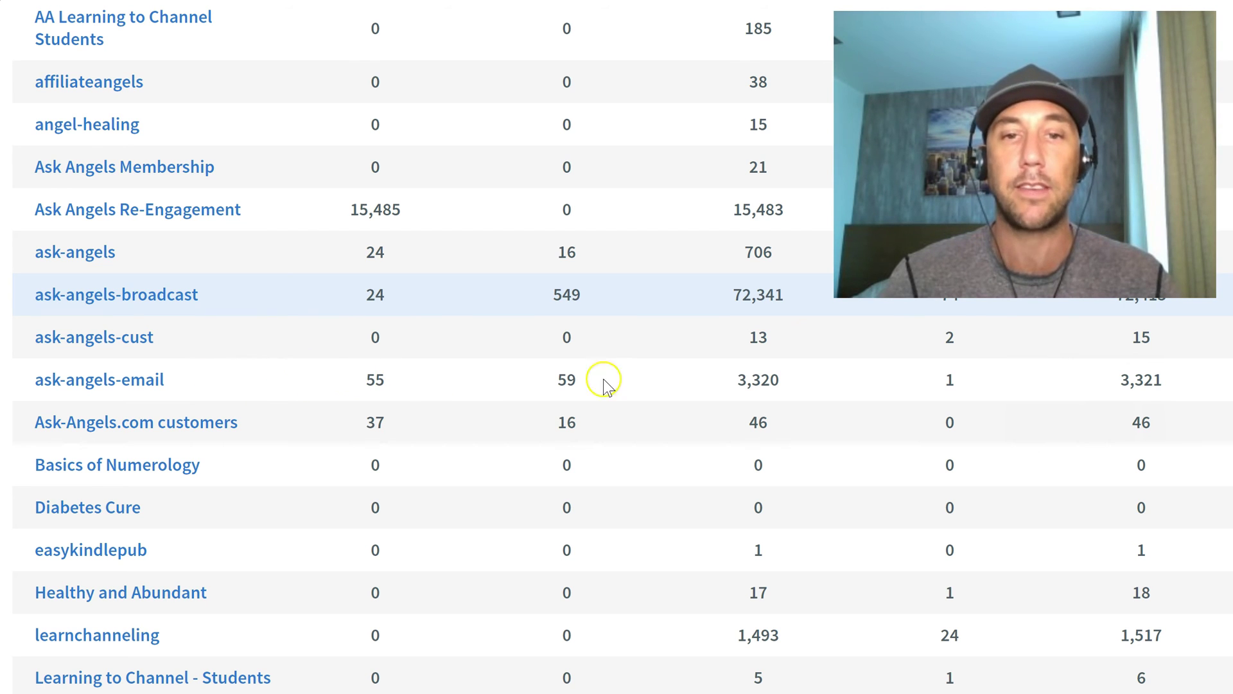
double_click(767, 379)
drag(574, 379, 317, 383)
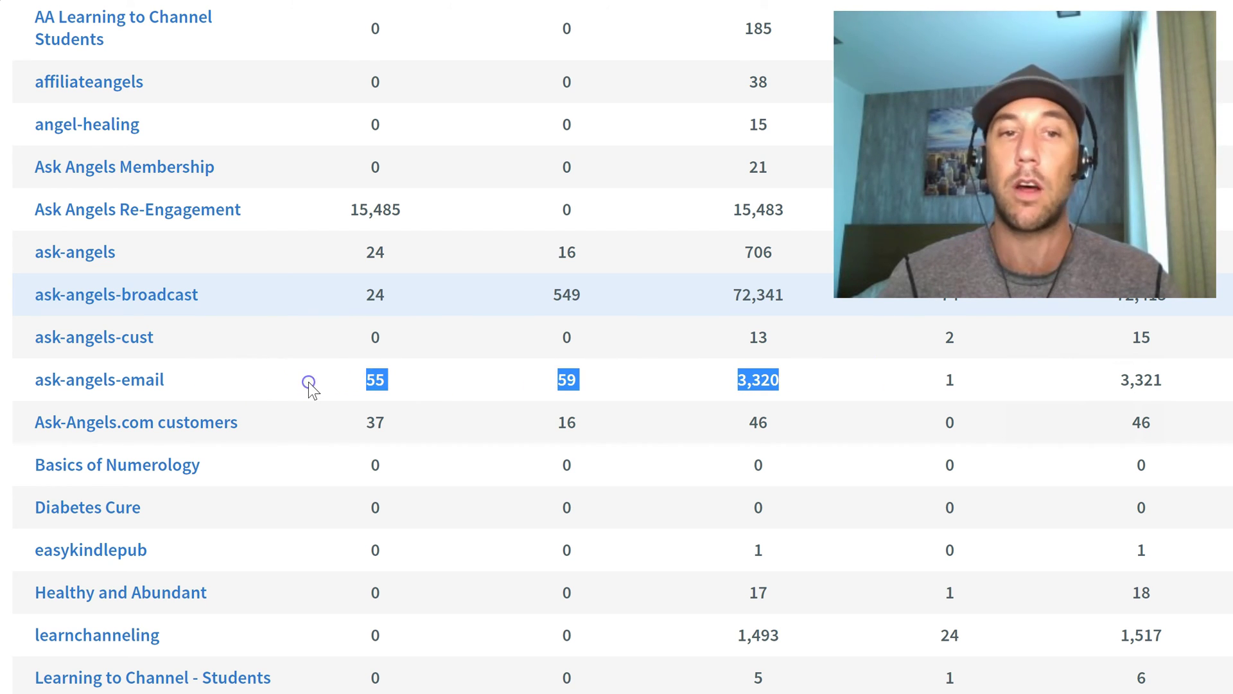
click(310, 383)
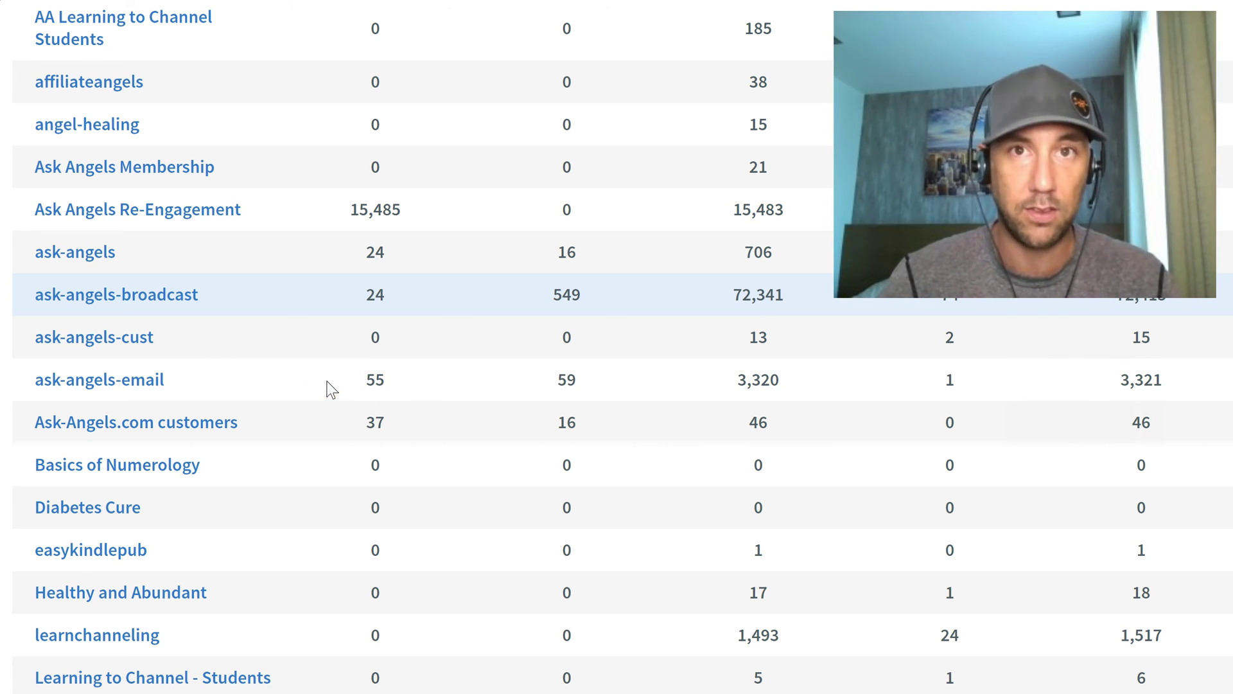
click(334, 380)
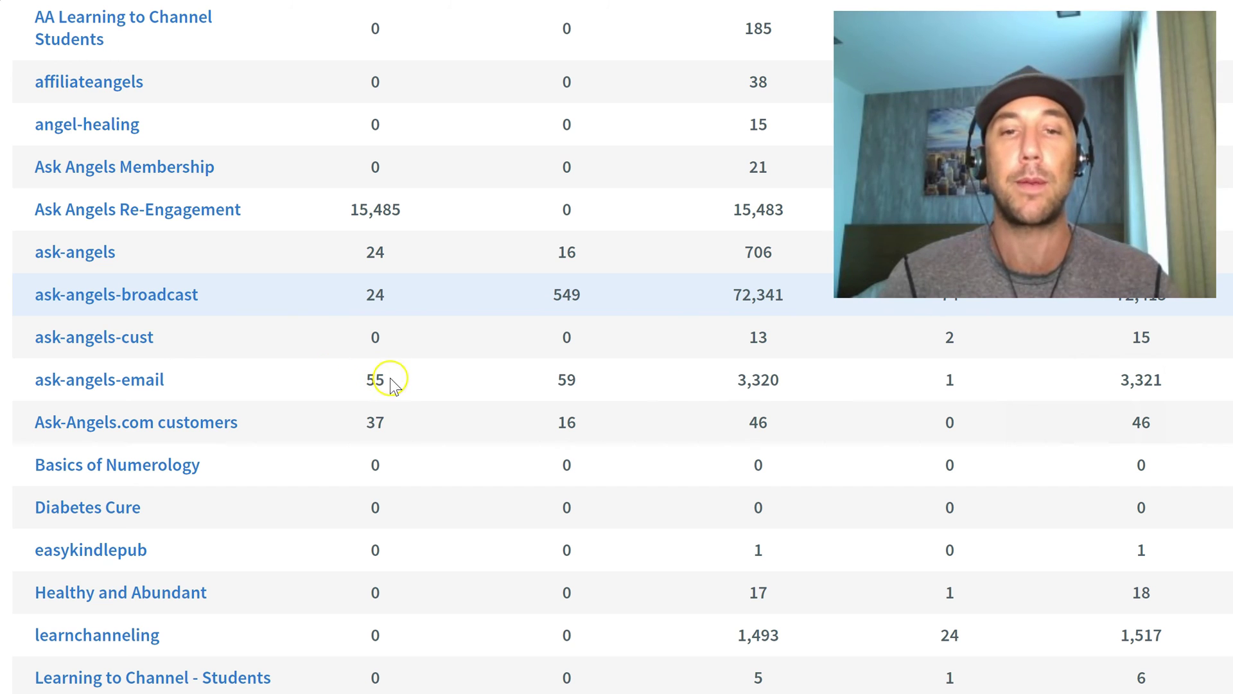
- Compare the subscribed counts of the ask-angels-email and ask-angels-broadcast lists
drag(785, 377, 731, 378)
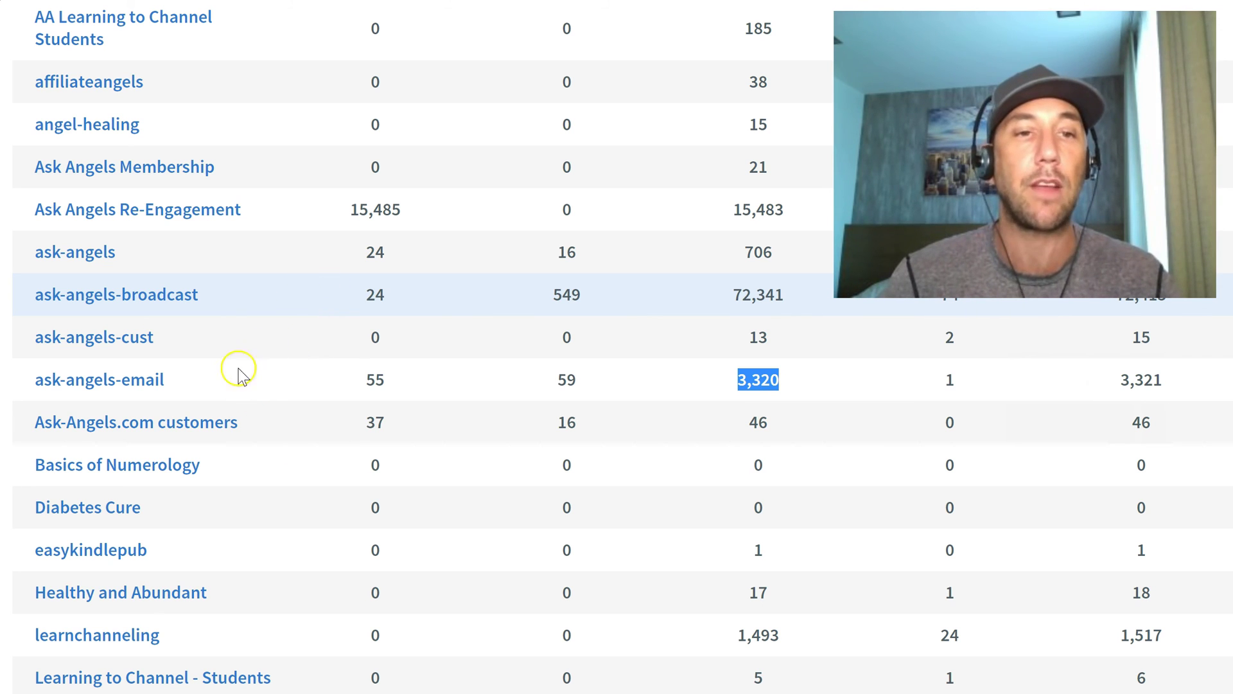
click(316, 293)
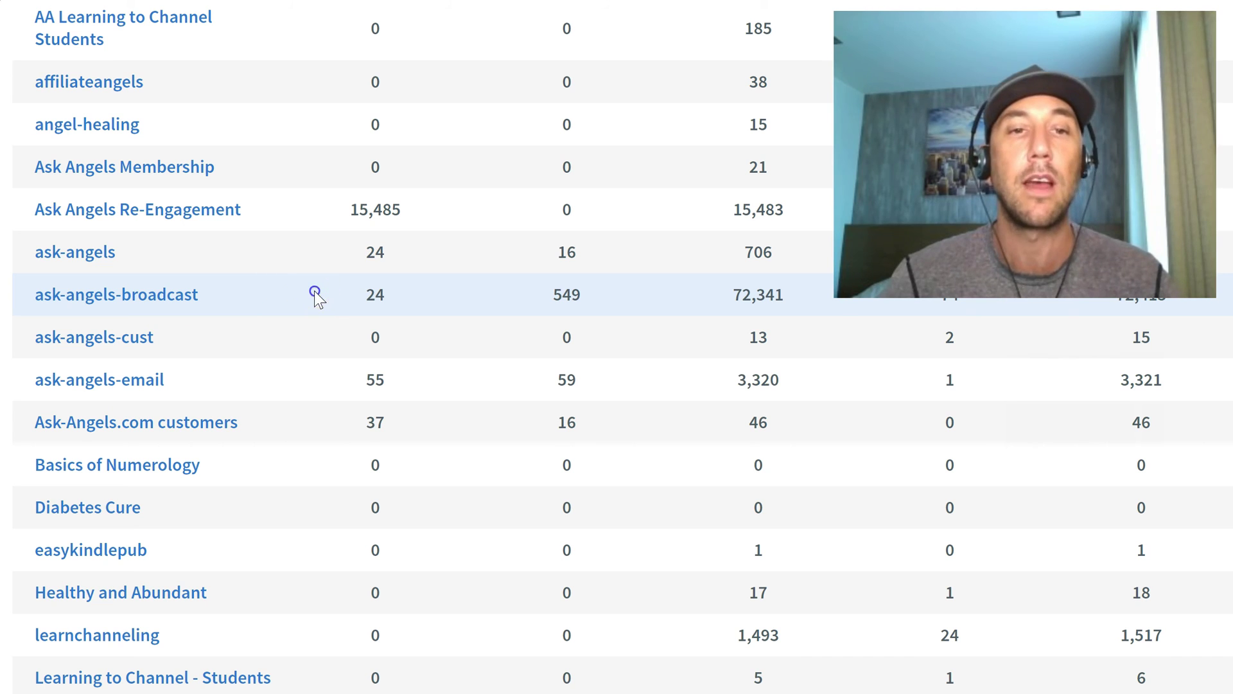
drag(788, 296, 726, 299)
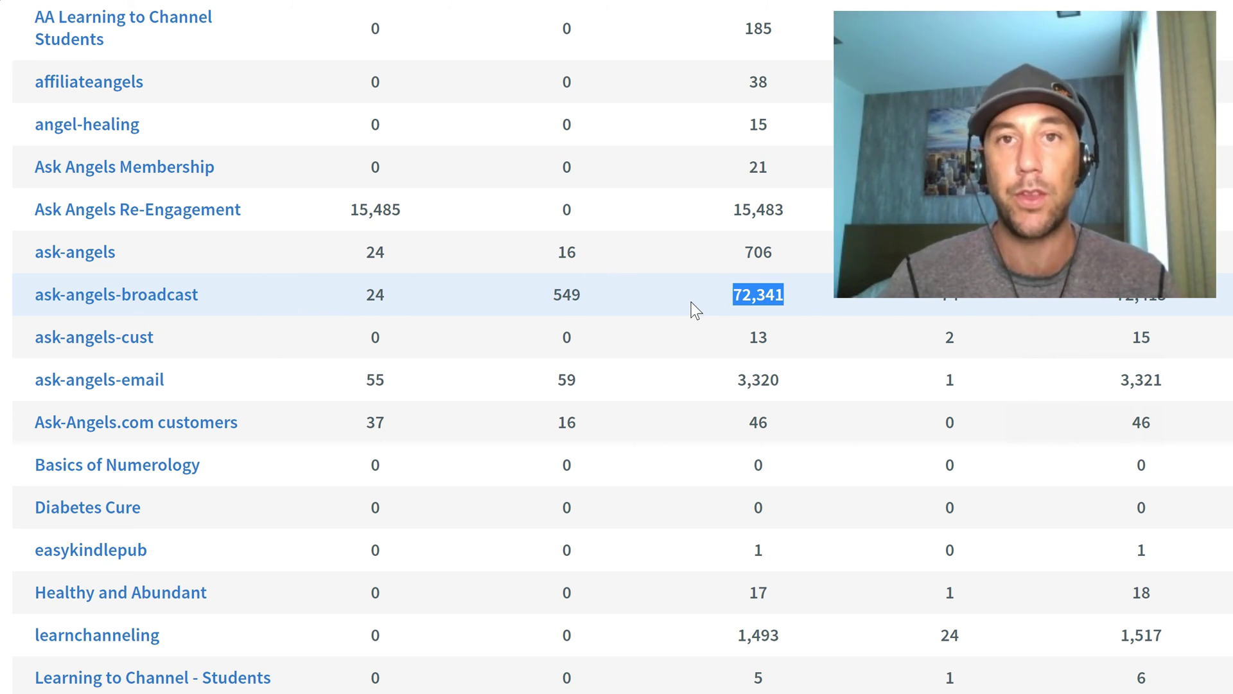
drag(786, 384, 704, 391)
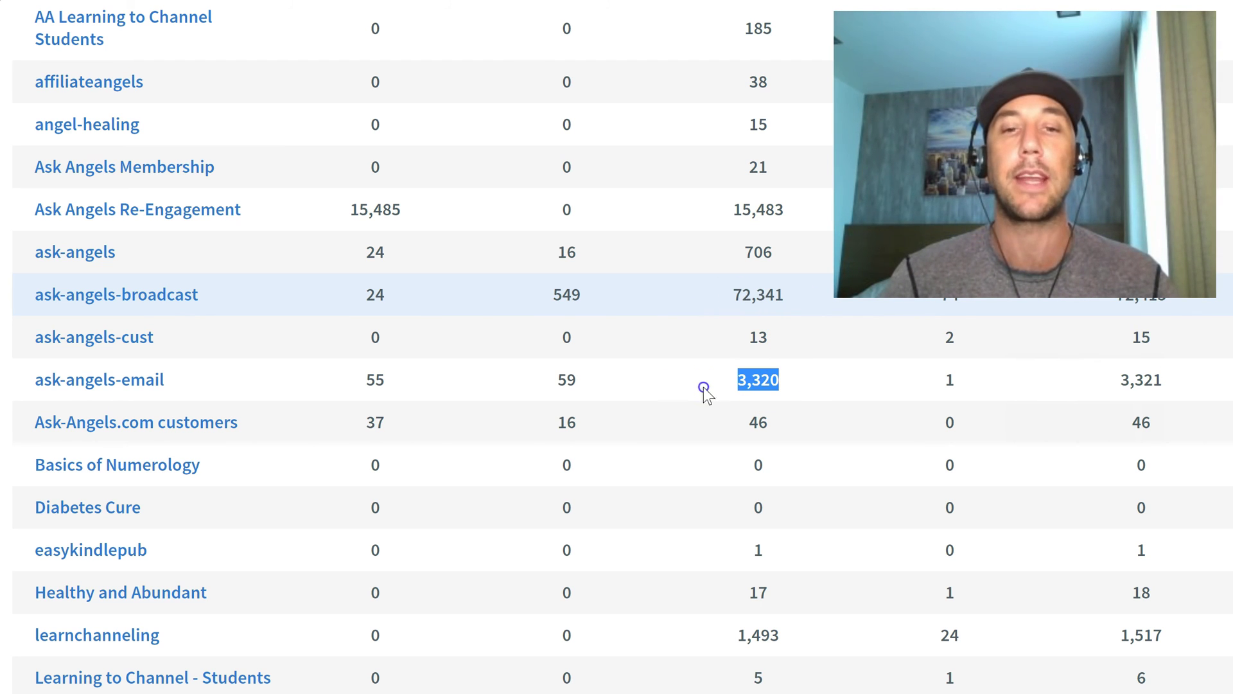
click(692, 389)
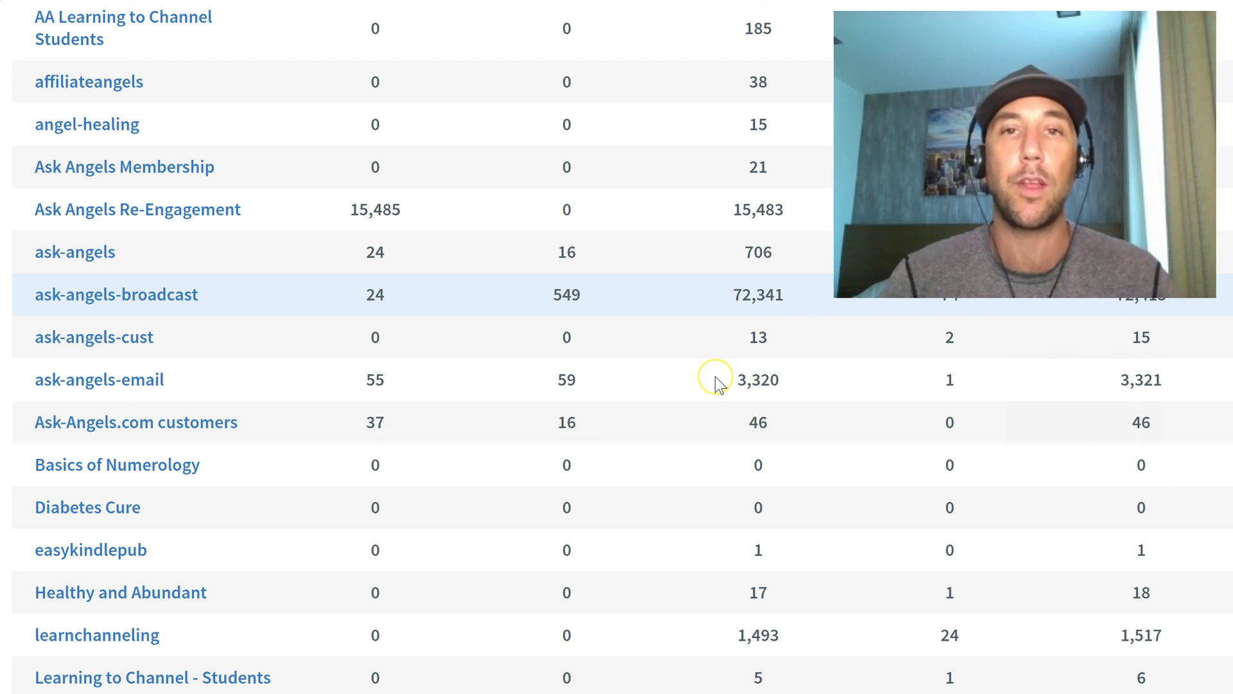
click(729, 345)
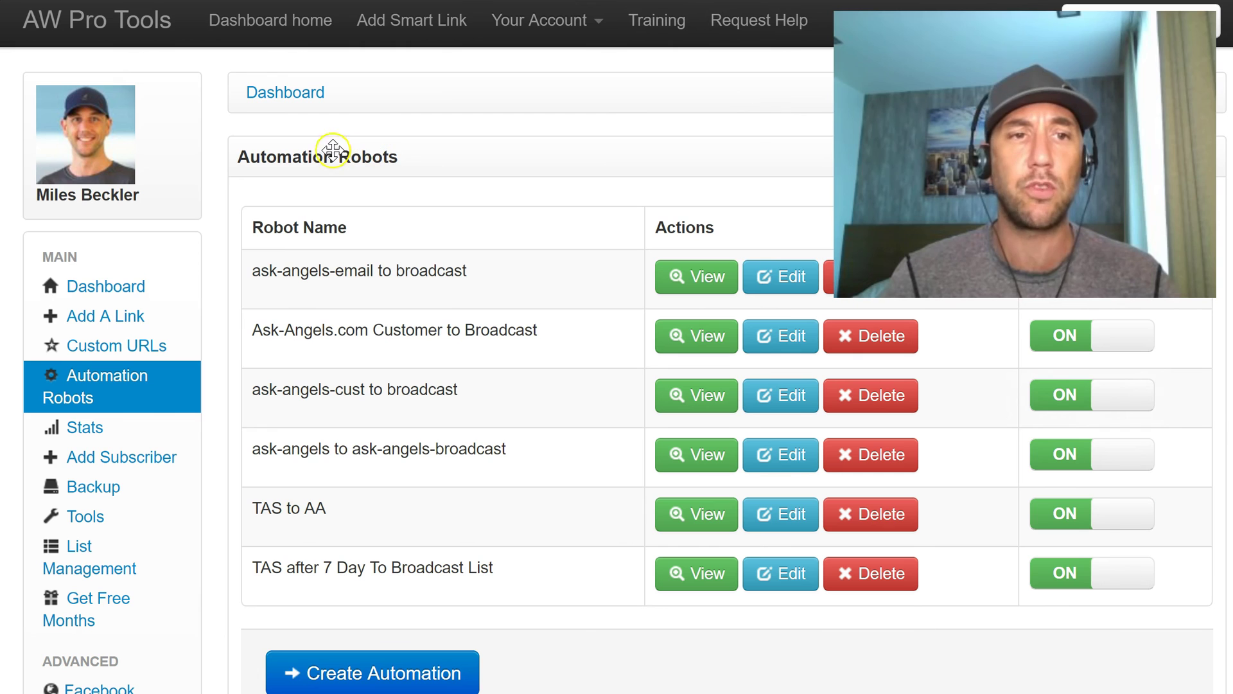
- Switch to AW Pro Tools and review the existing re-engagement smart links on the dashboard
click(105, 287)
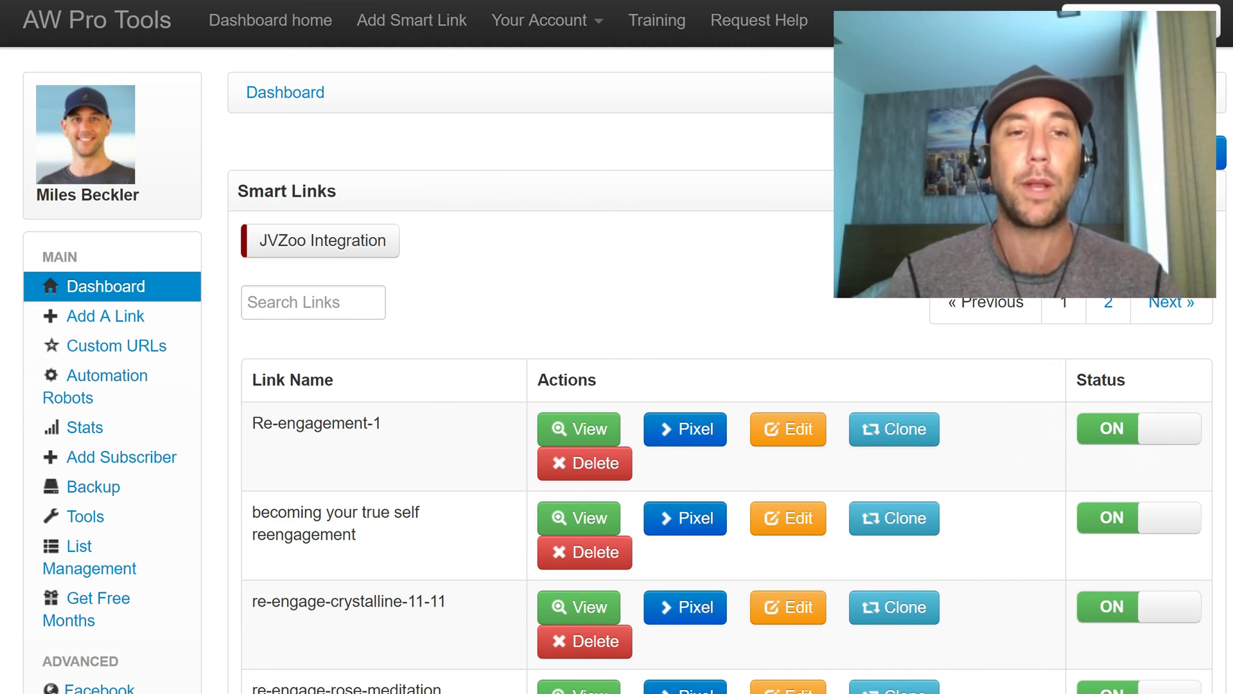
scroll(617, 372, down, 3)
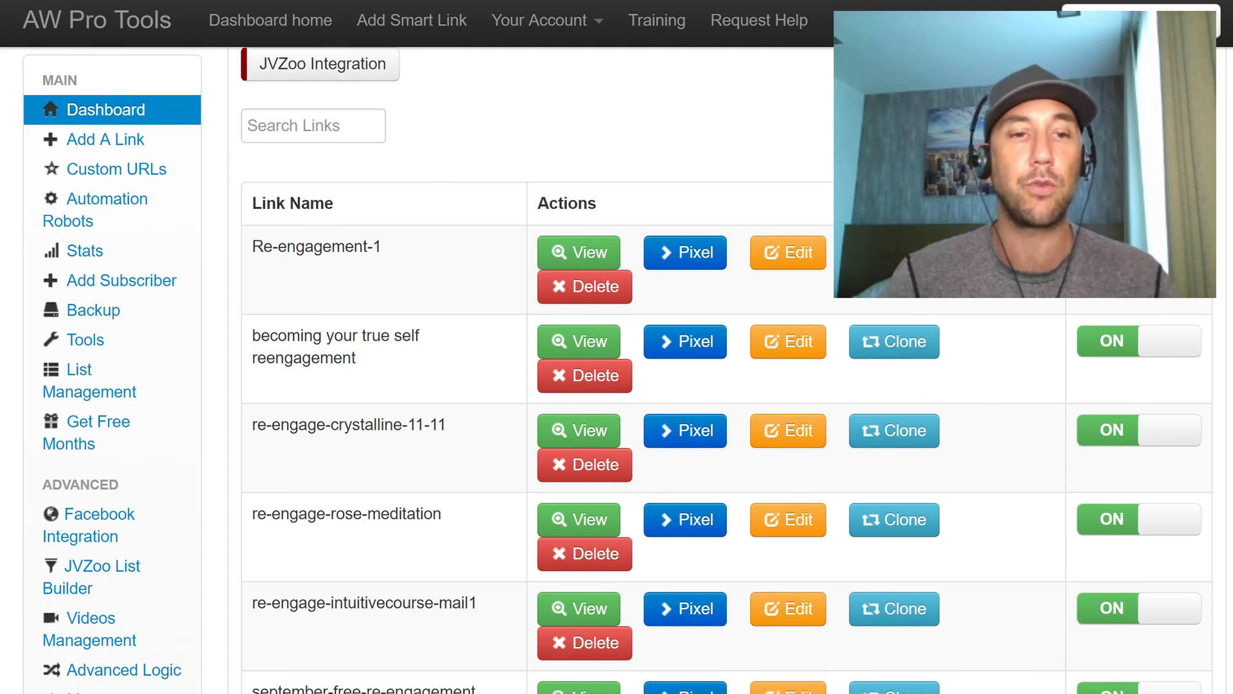
scroll(617, 385, down, 2)
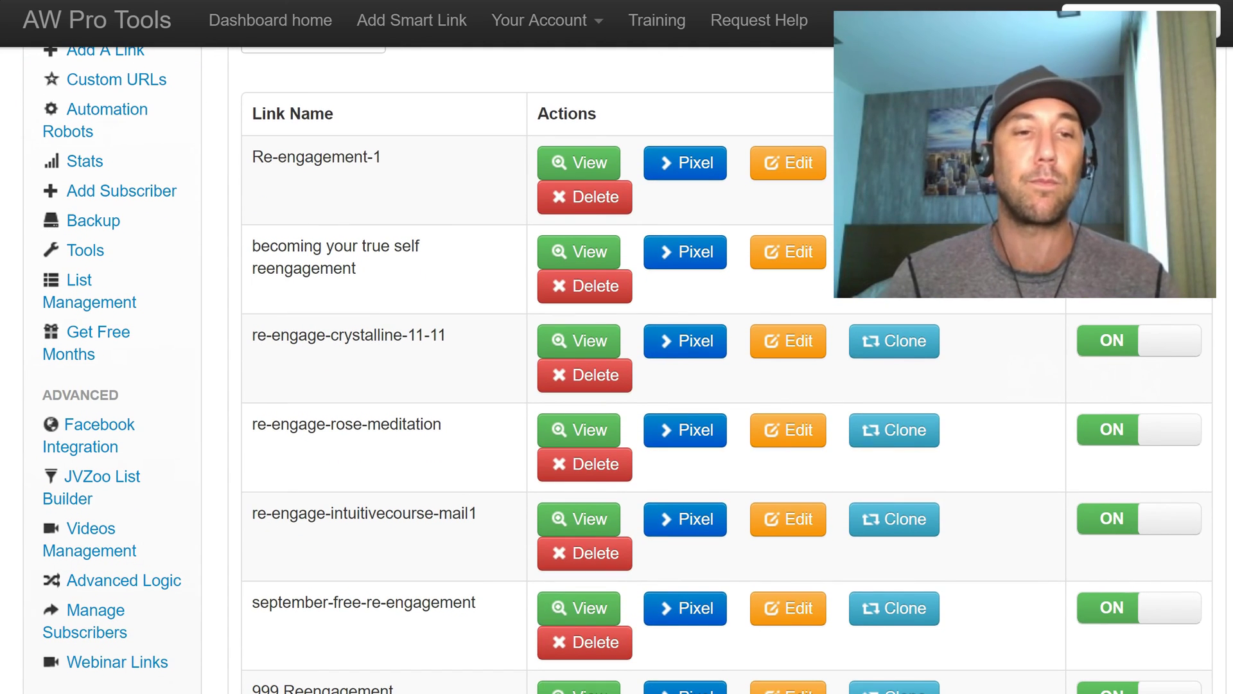
scroll(616, 385, down, 1)
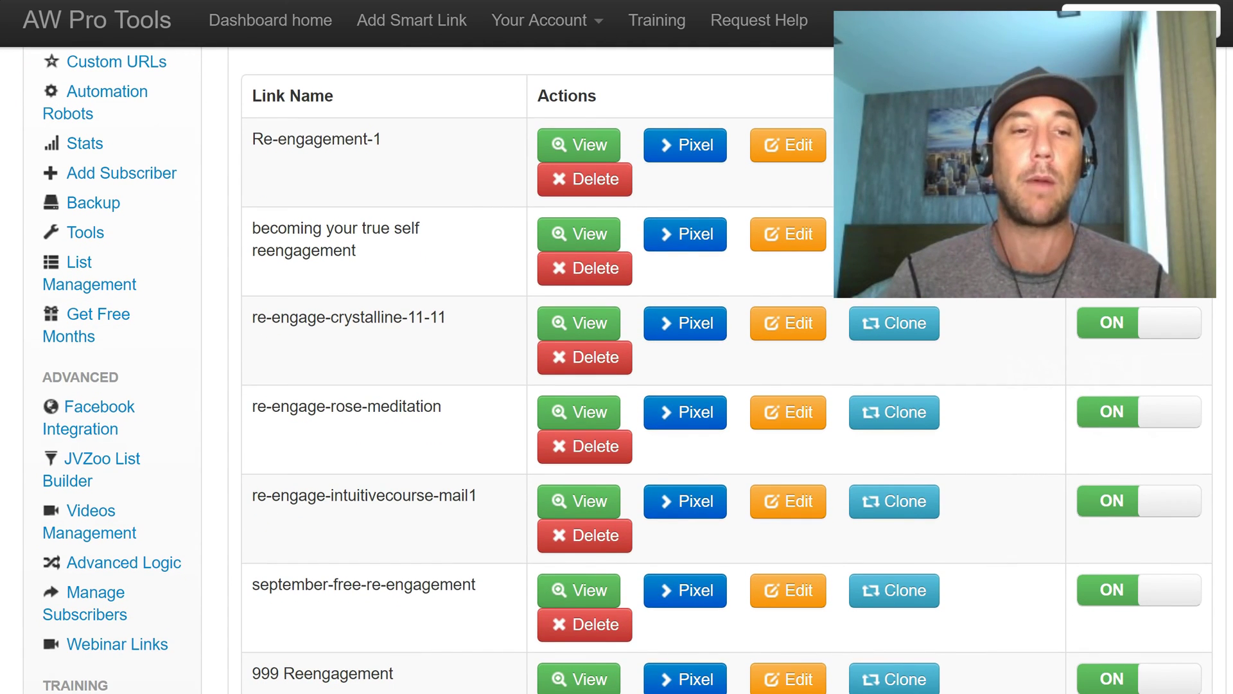
scroll(617, 385, down, 1)
scroll(627, 369, up, 1)
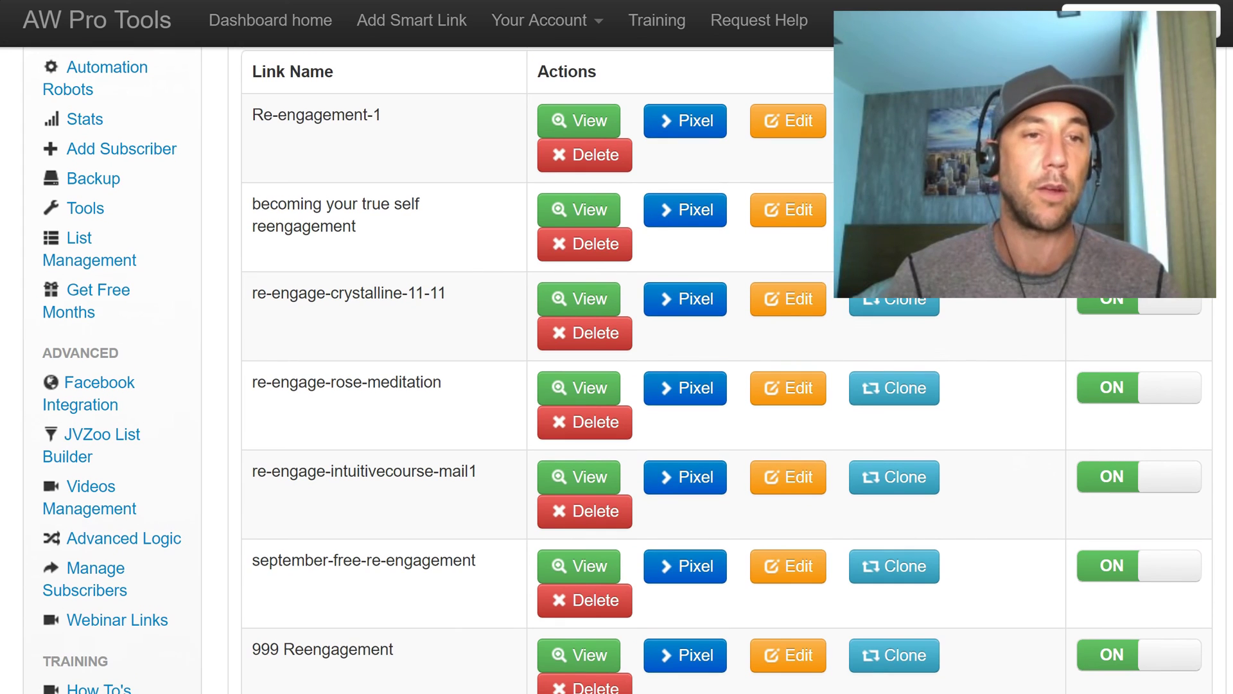
scroll(617, 386, down, 4)
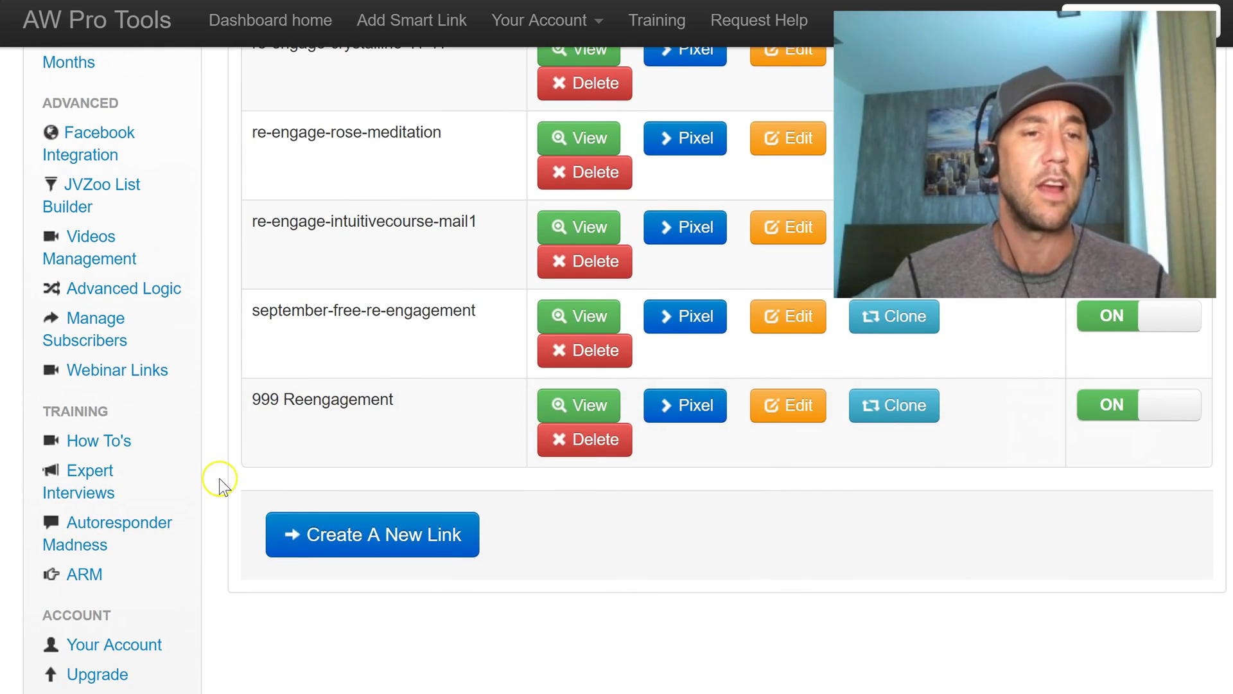
click(101, 486)
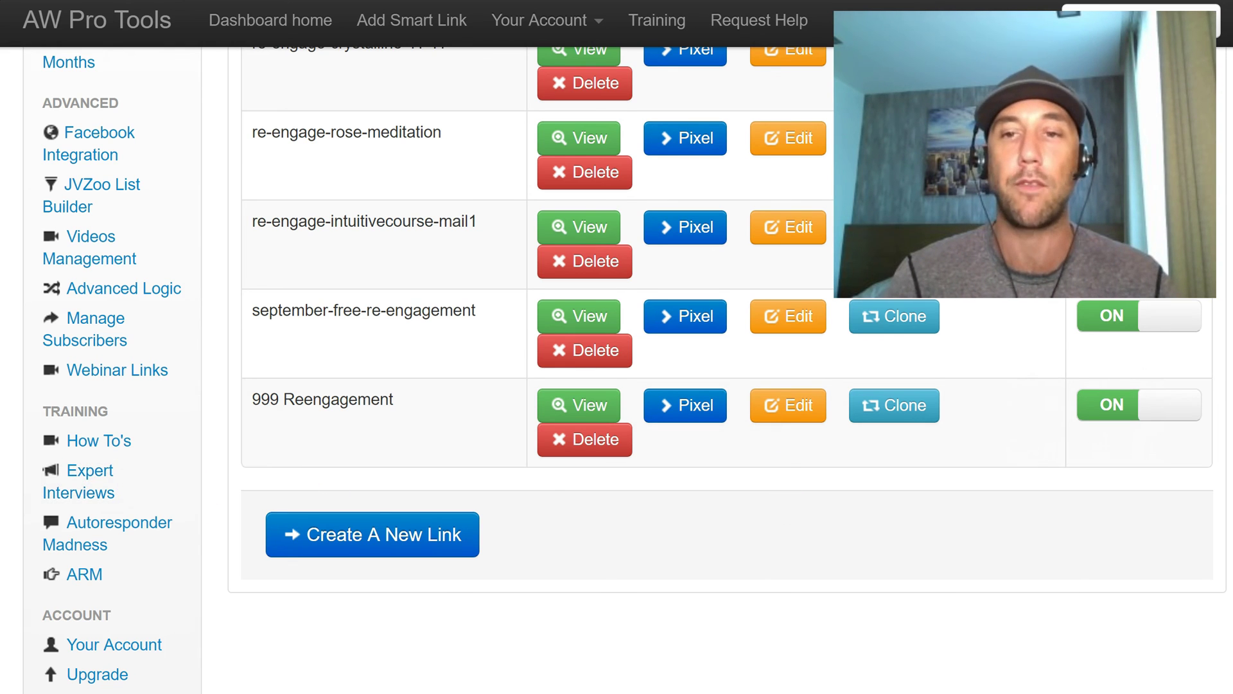
scroll(726, 370, up, 9)
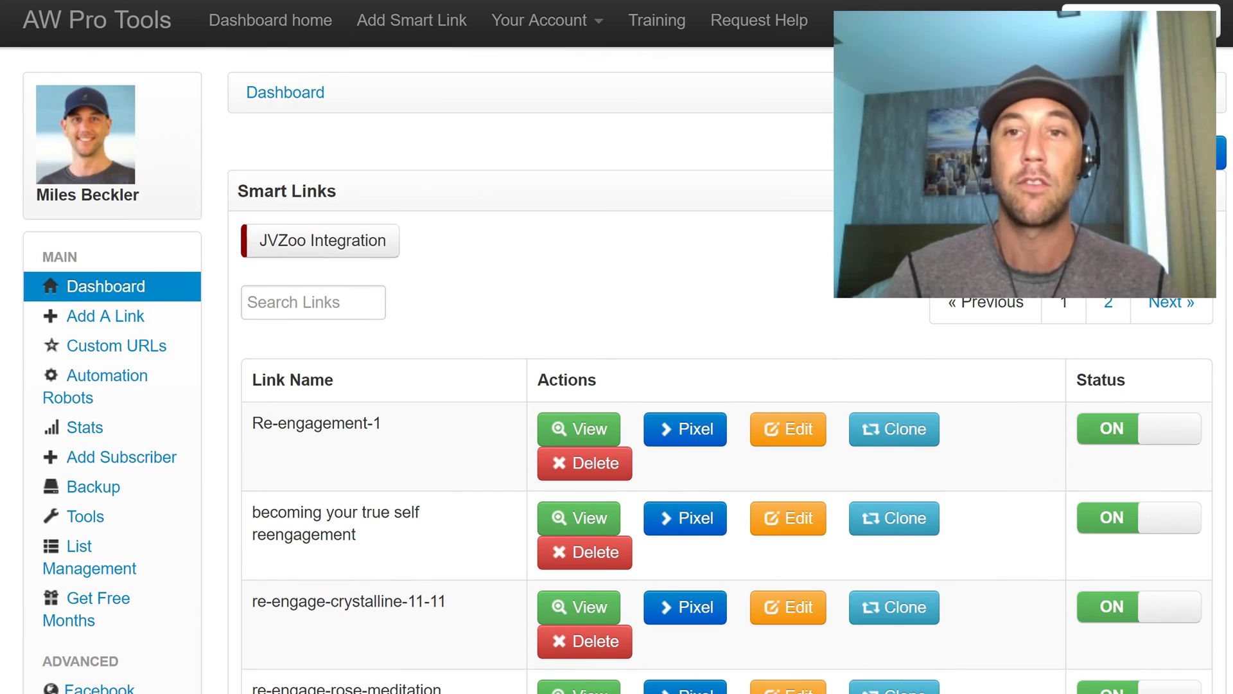